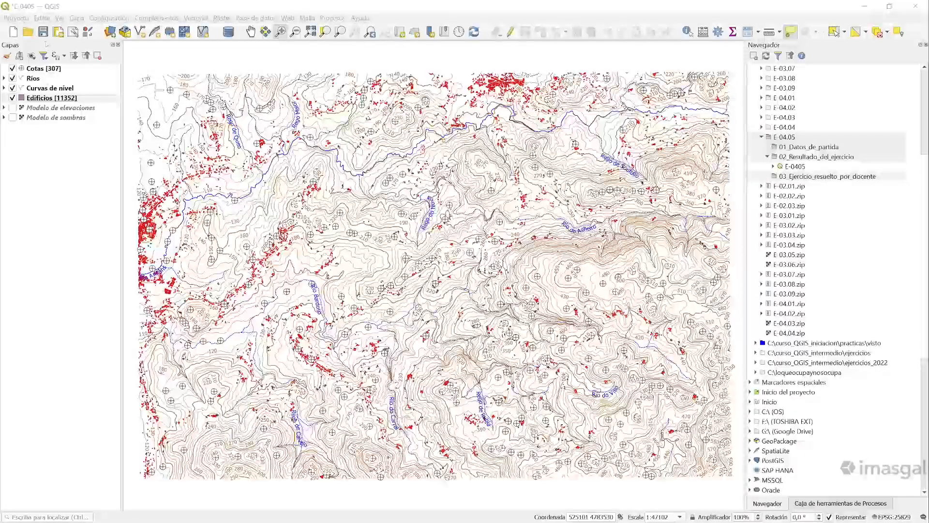
# Step: Review the saved symbols tagged QGIS Iniciación in the Style Manager, including Edificios, and close it
pyautogui.click(88, 32)
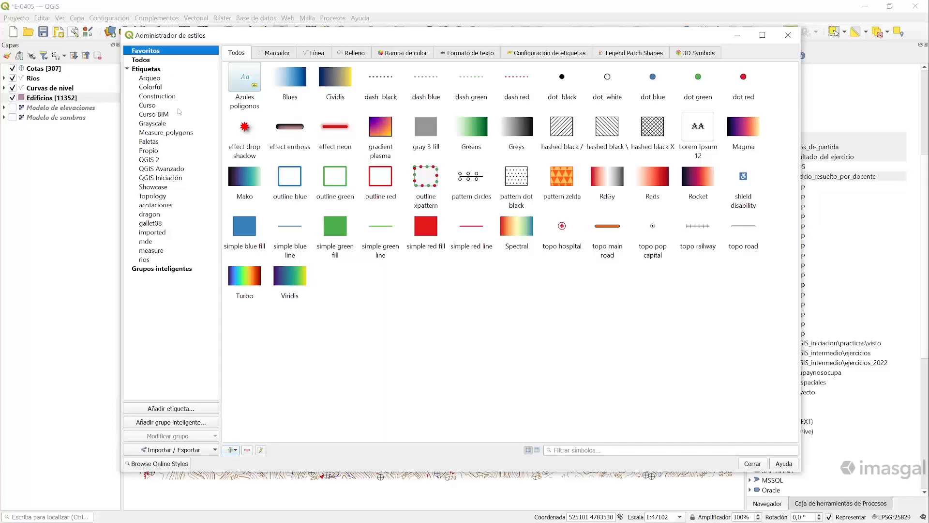
pyautogui.click(165, 178)
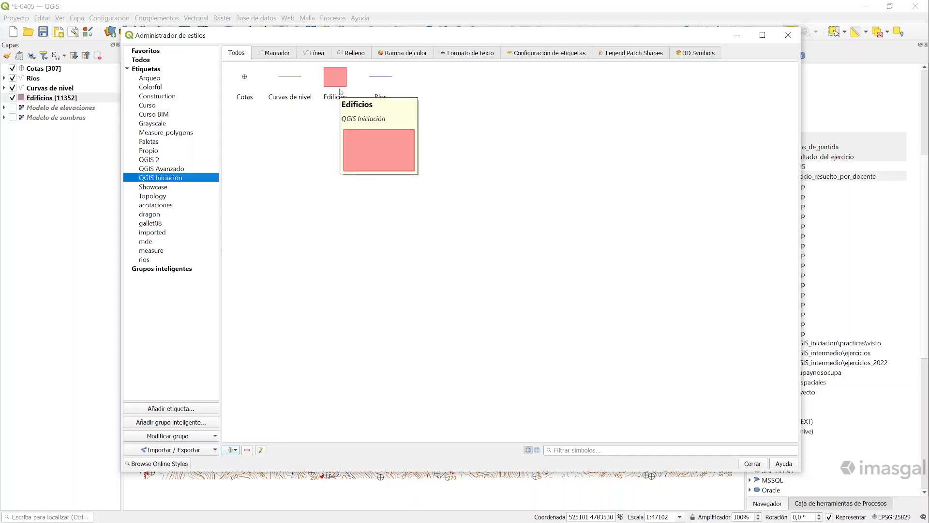
pyautogui.click(751, 464)
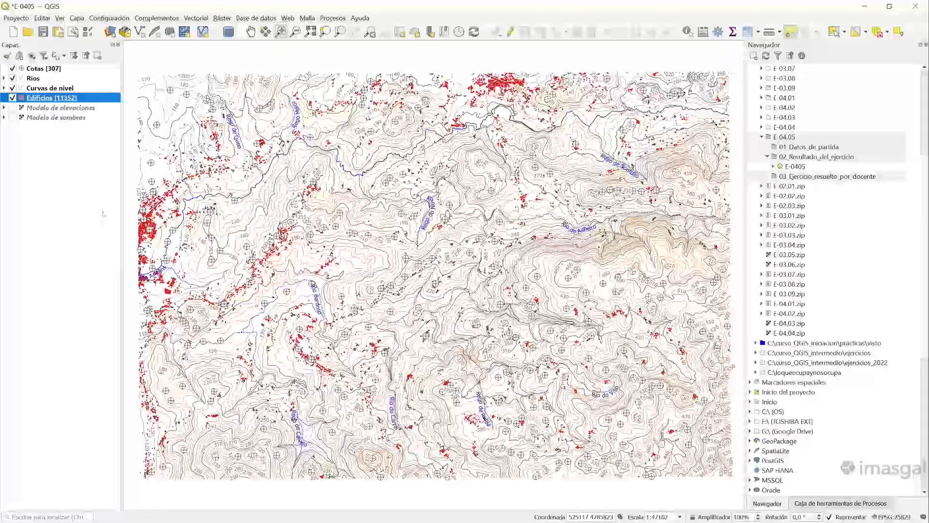
# Step: Save the project and hide the Edificios, Curvas de nivel and Cotas layers
pyautogui.click(43, 32)
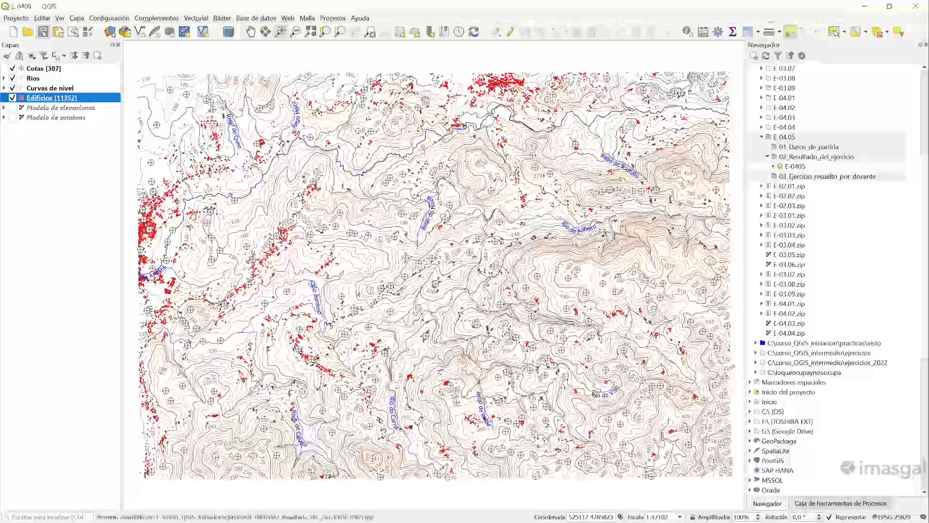
pyautogui.click(13, 98)
pyautogui.click(13, 88)
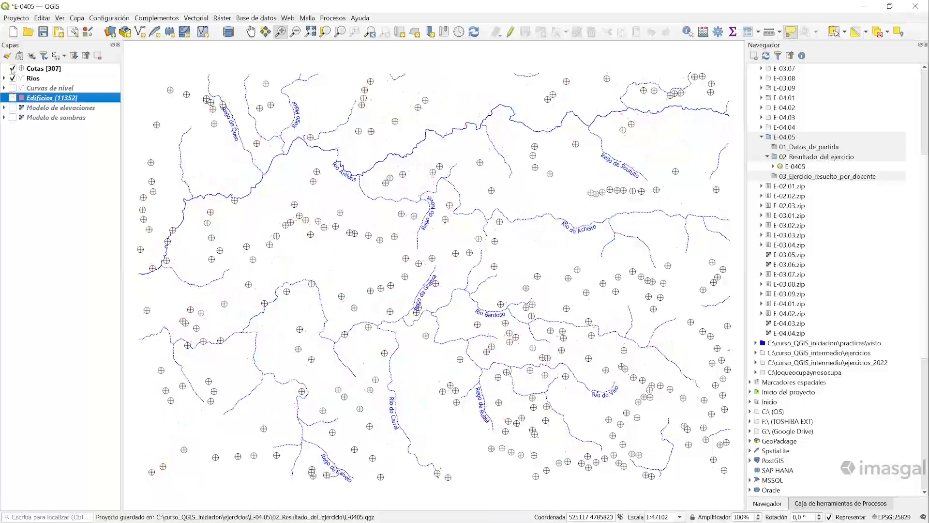
pyautogui.click(13, 68)
# Step: Review the symbology and label settings in the Ríos layer's properties and close them without changes
pyautogui.click(33, 79)
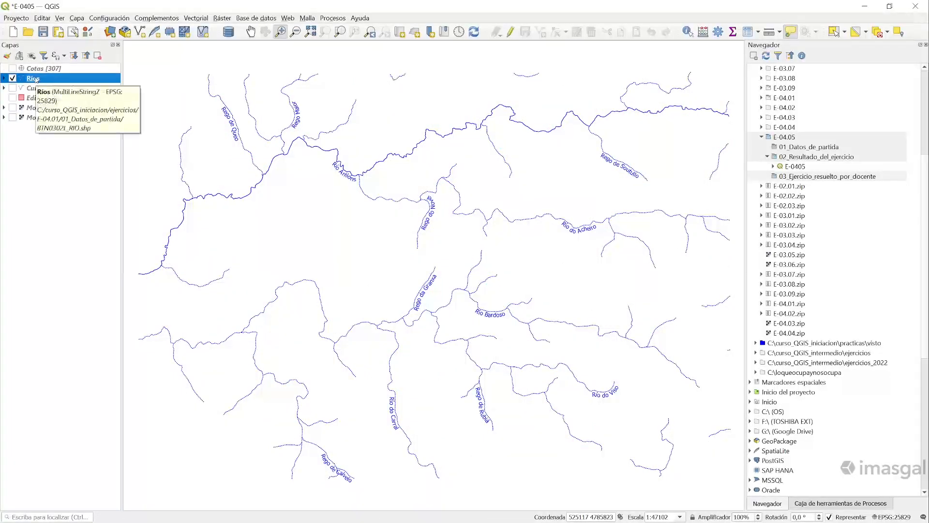
pyautogui.rightClick(40, 77)
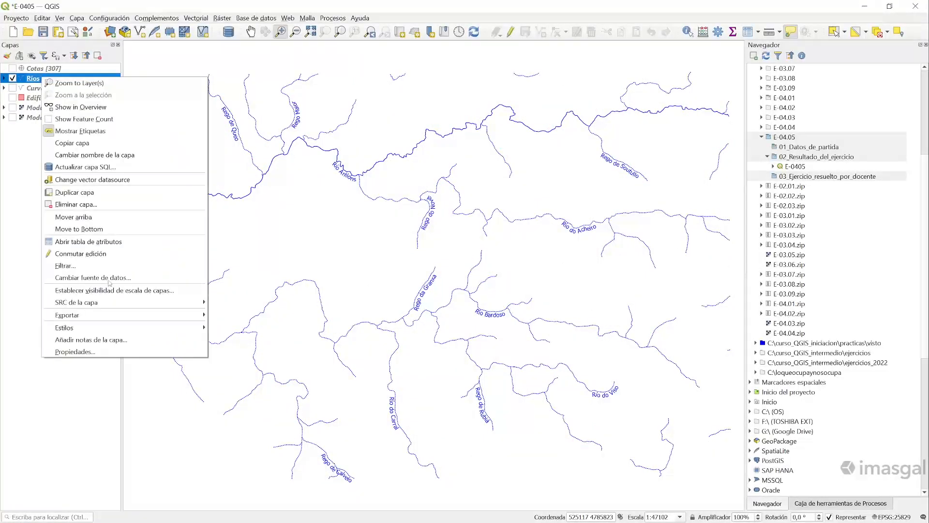
pyautogui.click(104, 352)
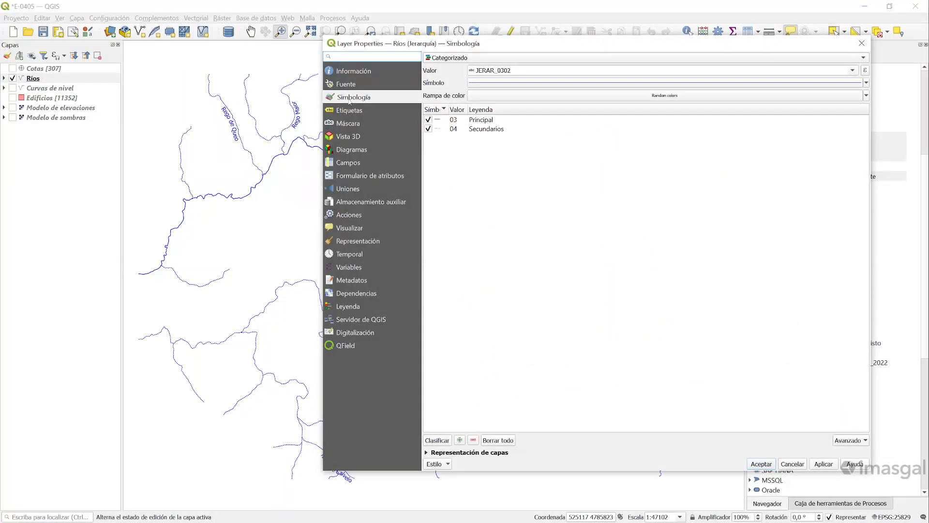
pyautogui.click(348, 110)
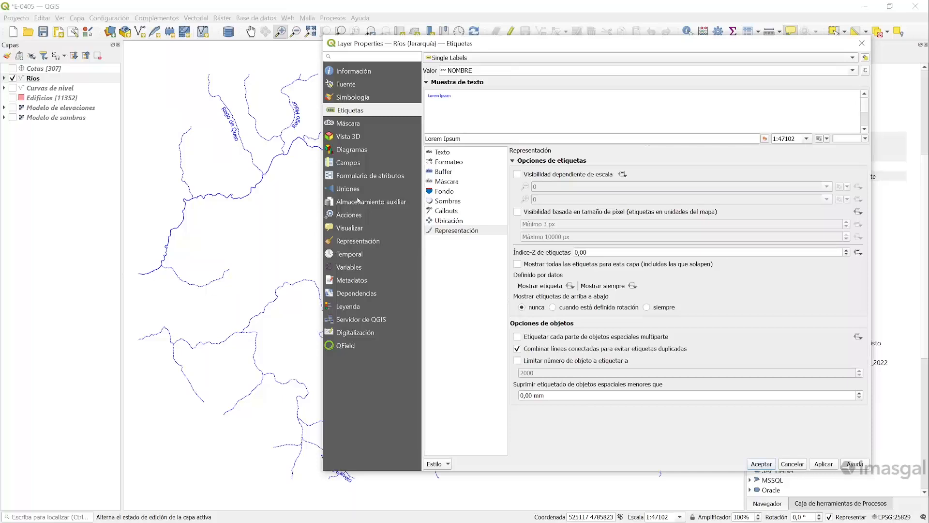
pyautogui.moveTo(464, 44); pyautogui.dragTo(360, 45)
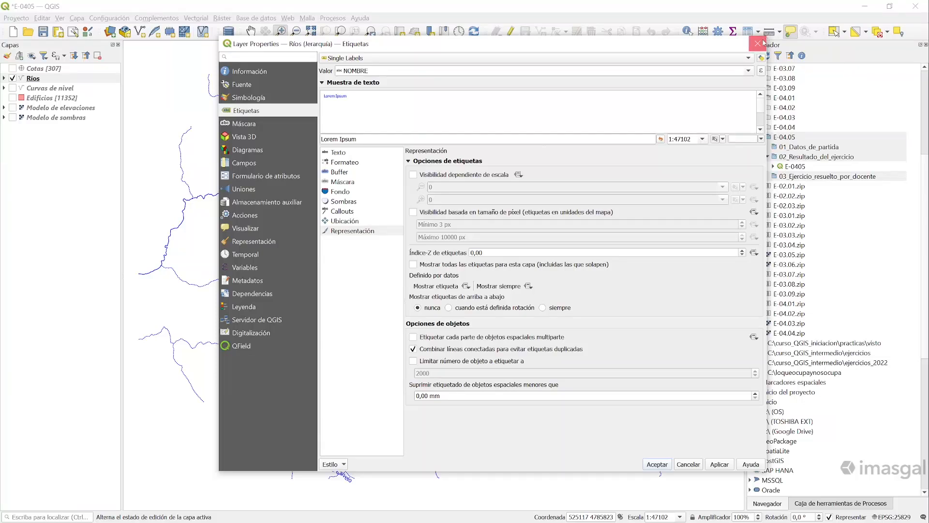
pyautogui.click(758, 43)
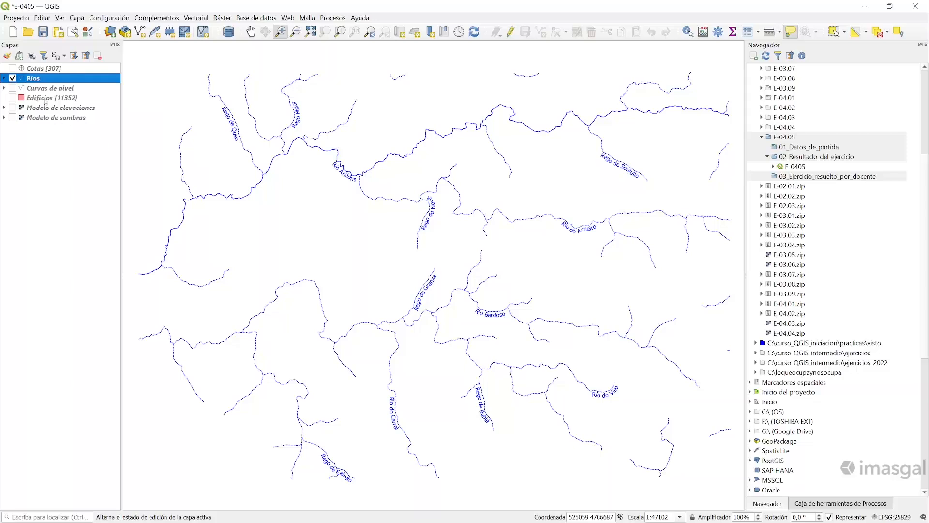
# Step: Start exporting the Ríos layer's style, enlarge the save dialog and keep the As QGIS QML Style File format
pyautogui.rightClick(38, 80)
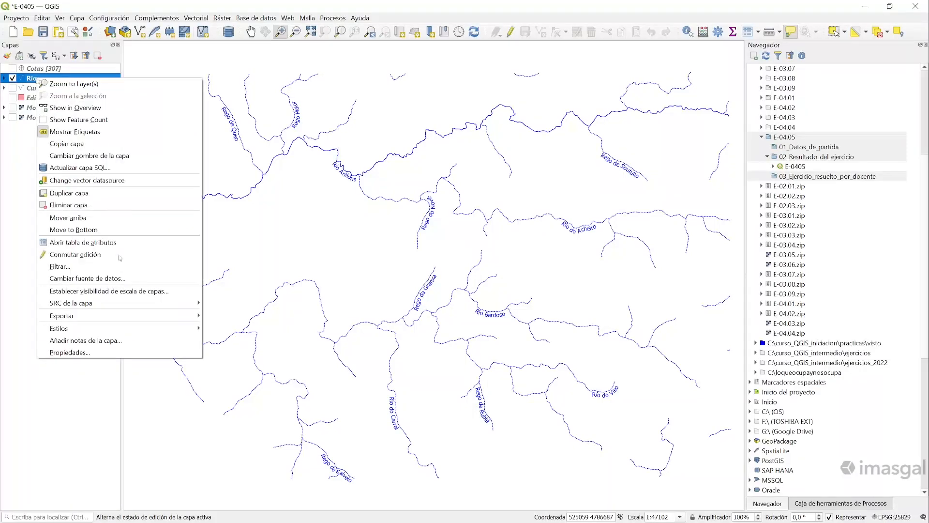
pyautogui.moveTo(129, 317)
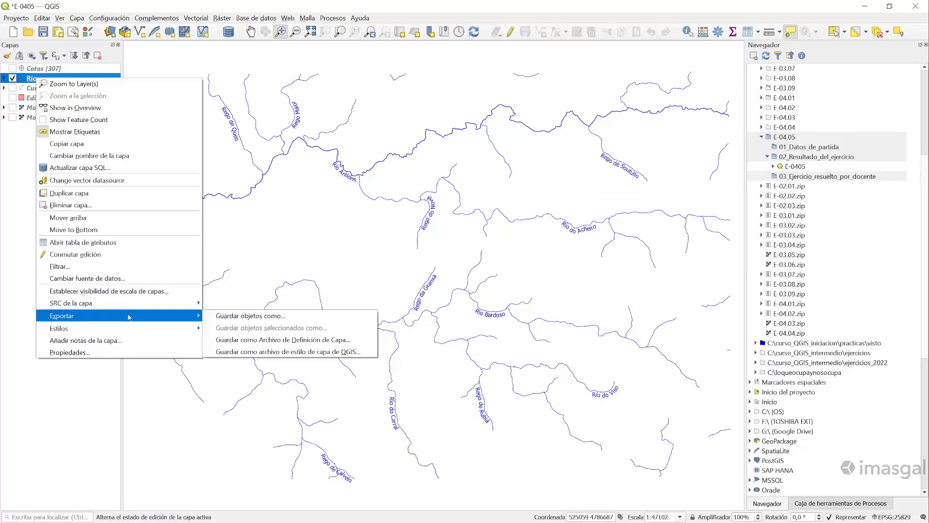
pyautogui.click(358, 355)
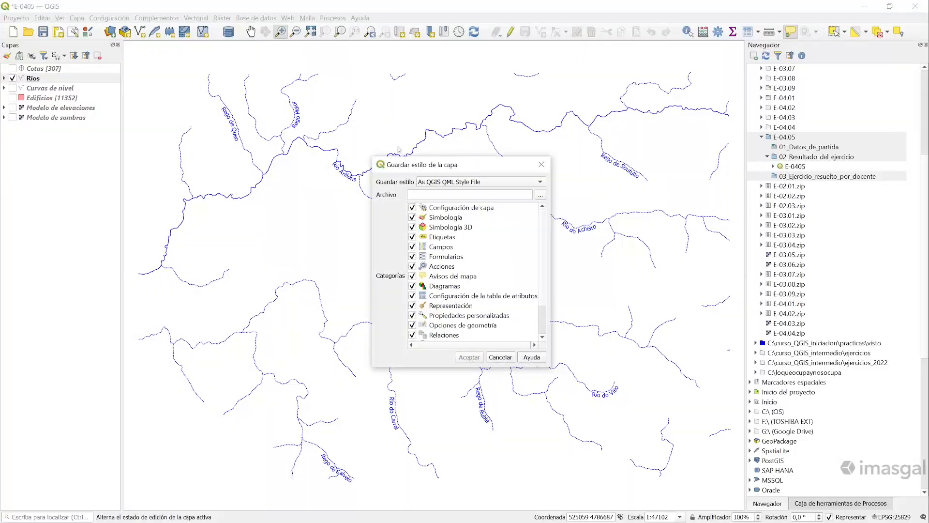
pyautogui.moveTo(401, 157); pyautogui.dragTo(389, 56)
pyautogui.moveTo(372, 150); pyautogui.dragTo(168, 149)
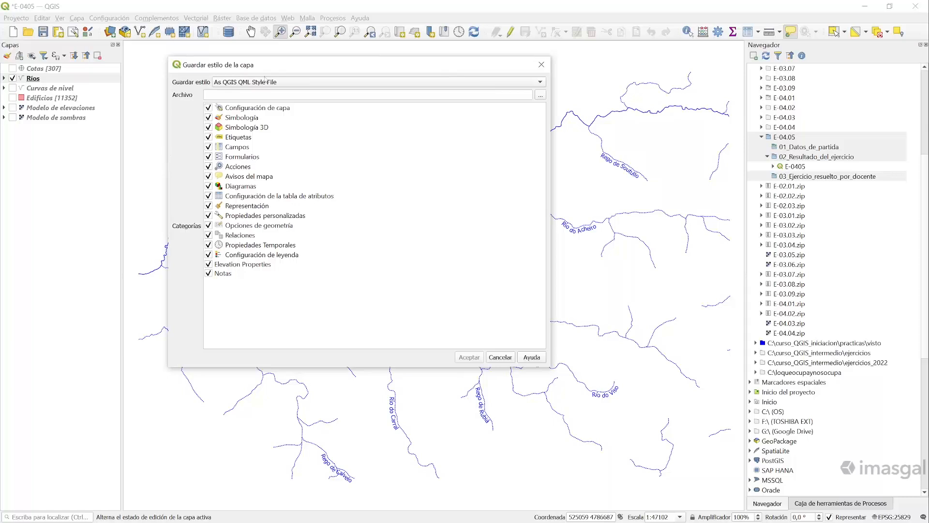
pyautogui.click(264, 83)
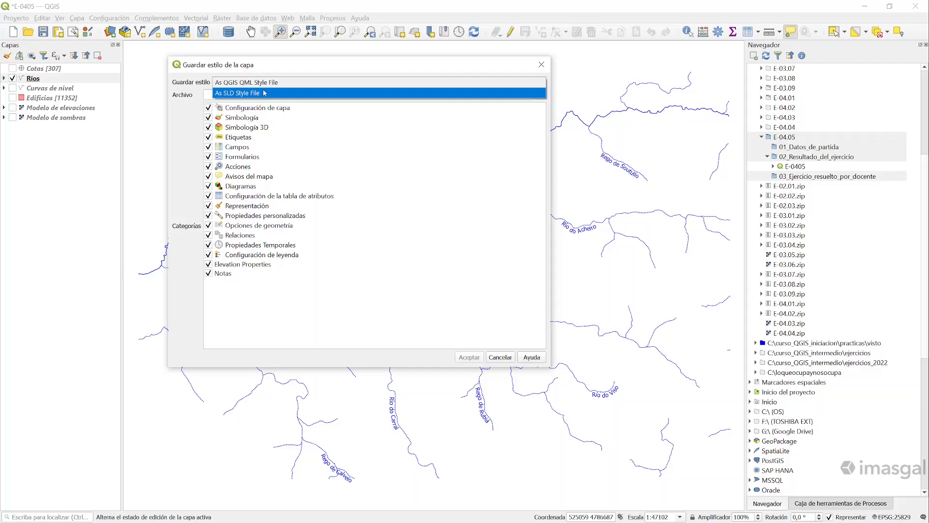
pyautogui.click(269, 82)
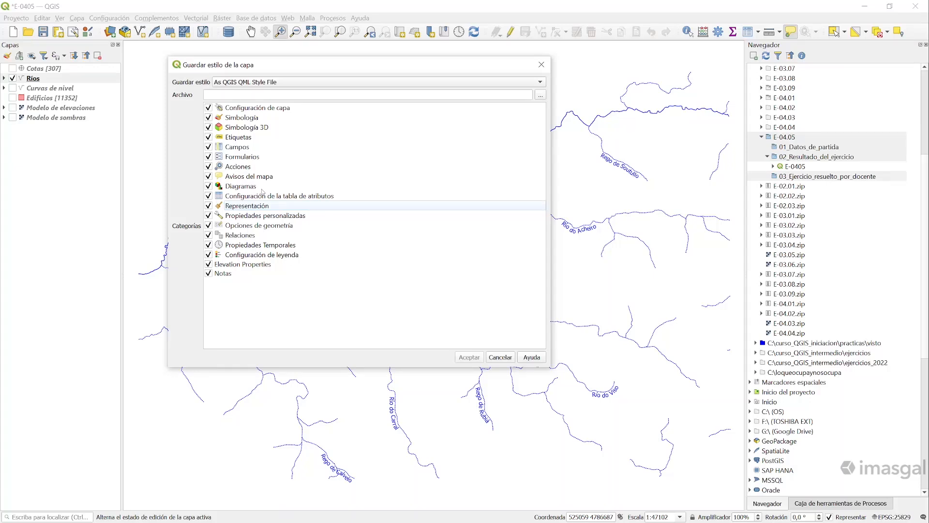
# Step: Save the Ríos style with all categories as rios.qml in the E-04.05 exercise's 02_Resultado_del_ejercicio folder
pyautogui.click(543, 96)
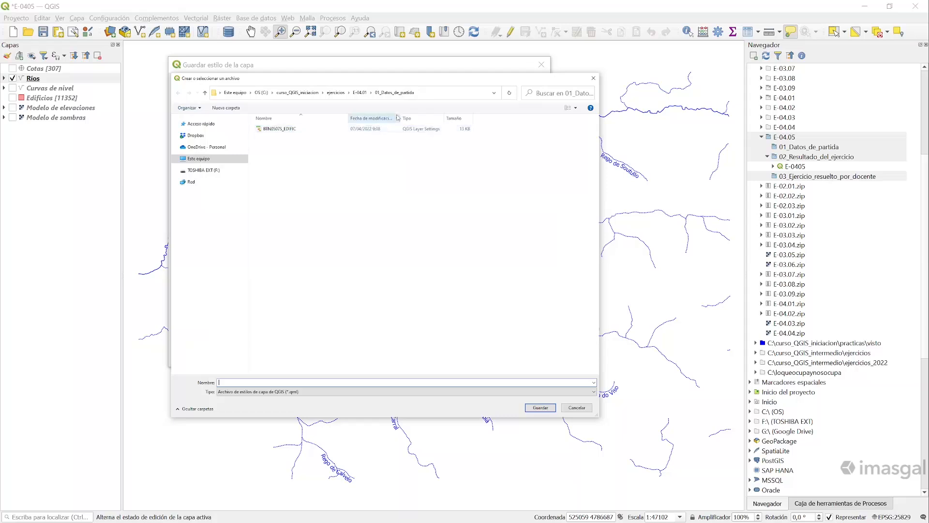
pyautogui.click(335, 93)
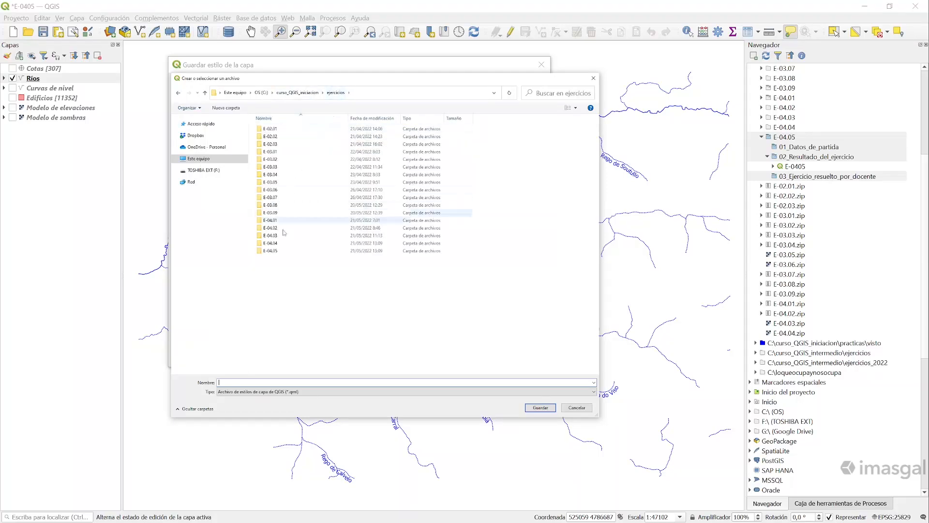
pyautogui.doubleClick(271, 251)
pyautogui.click(289, 137)
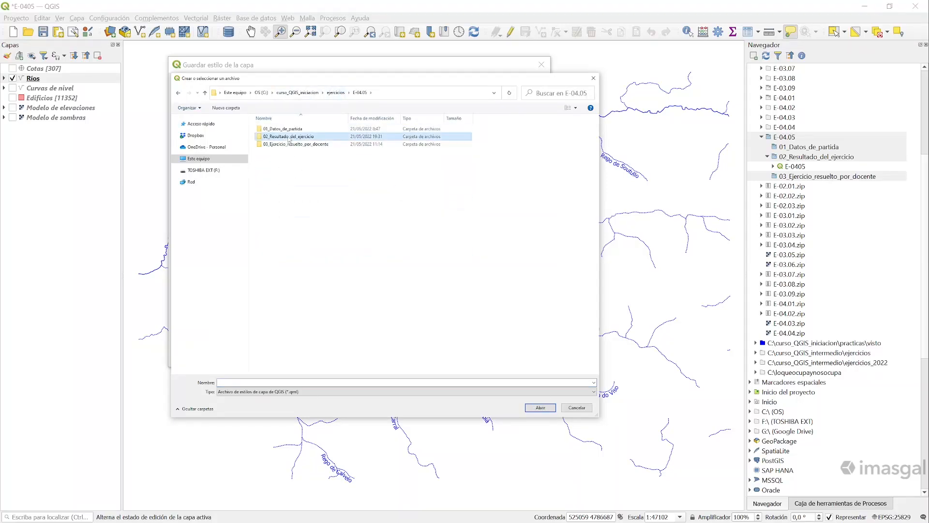
pyautogui.doubleClick(289, 138)
pyautogui.click(280, 383)
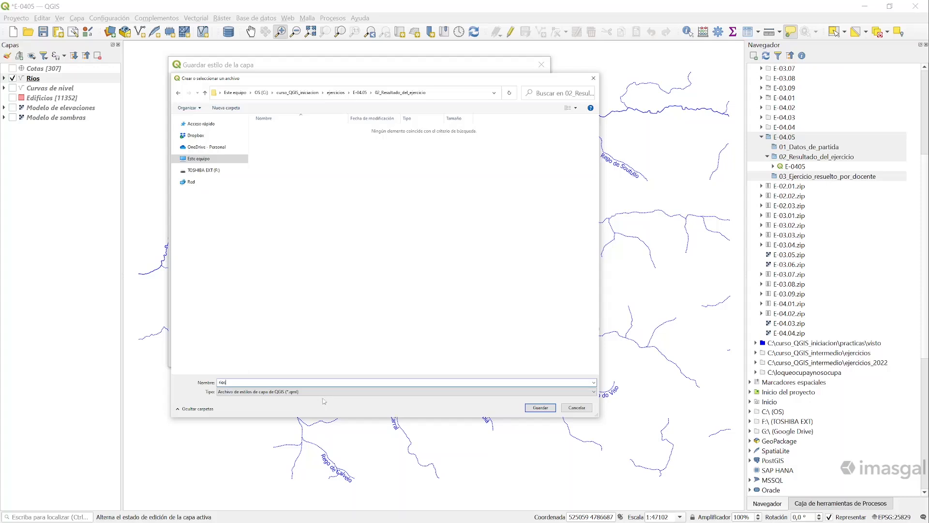
pyautogui.click(541, 409)
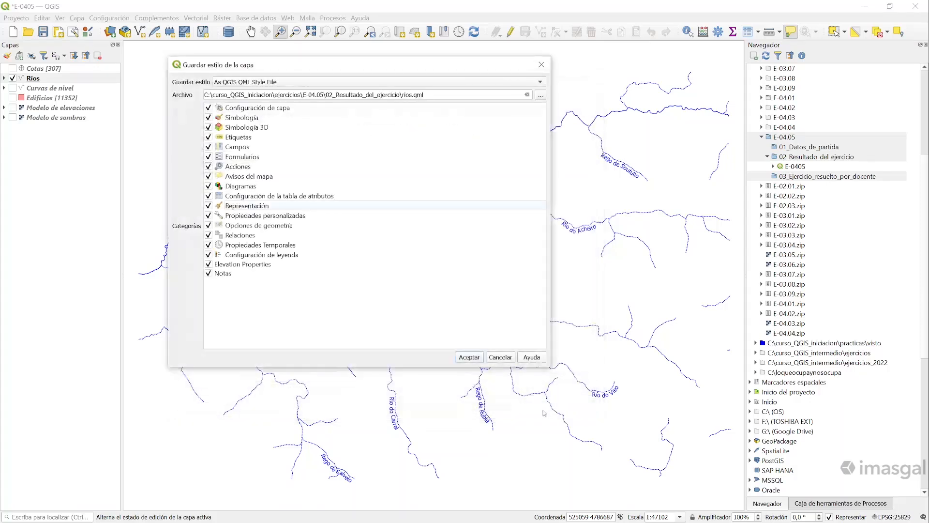
pyautogui.click(469, 356)
# Step: Switch to File Explorer, check the exported rios style file in E-04.05\02_Resultado_del_ejercicio, and return to QGIS
pyautogui.hotkey('alt', 'Tab')
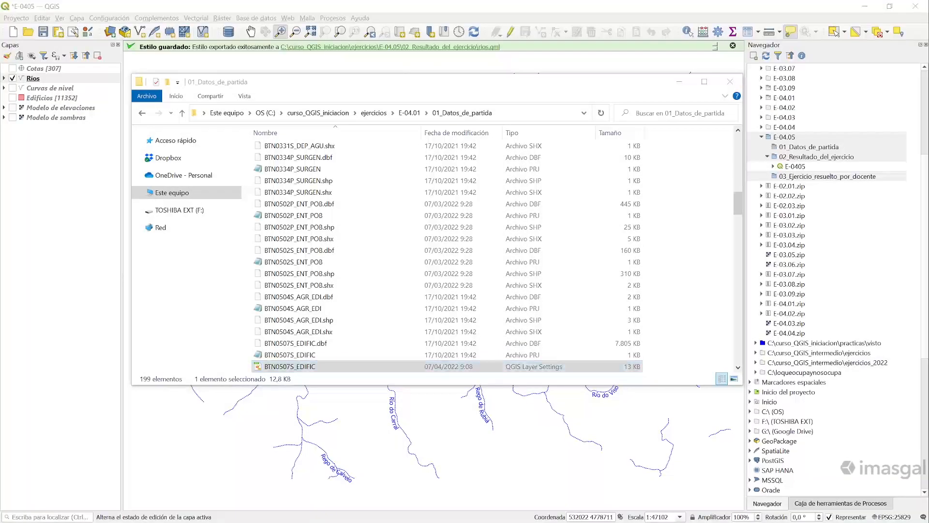
pyautogui.click(375, 119)
pyautogui.doubleClick(271, 332)
pyautogui.click(281, 166)
pyautogui.doubleClick(281, 166)
pyautogui.click(282, 165)
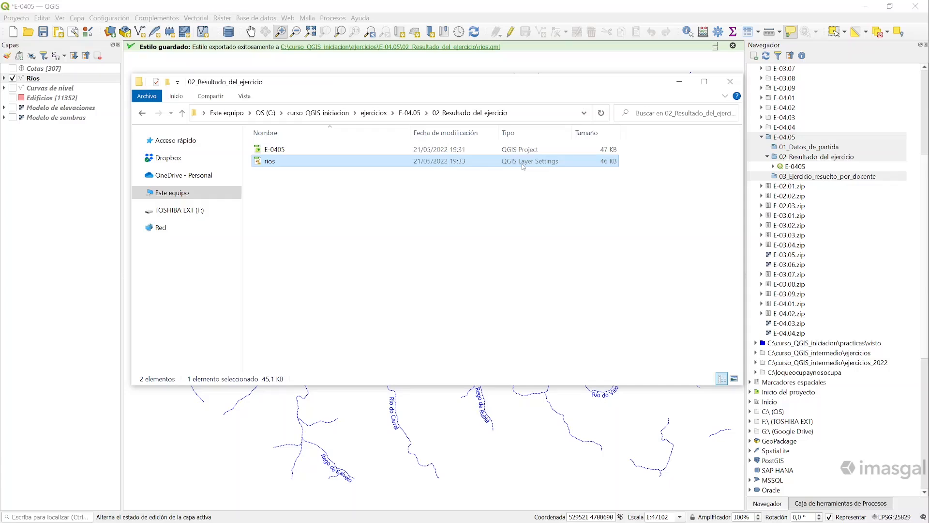
pyautogui.moveTo(409, 135); pyautogui.dragTo(385, 139)
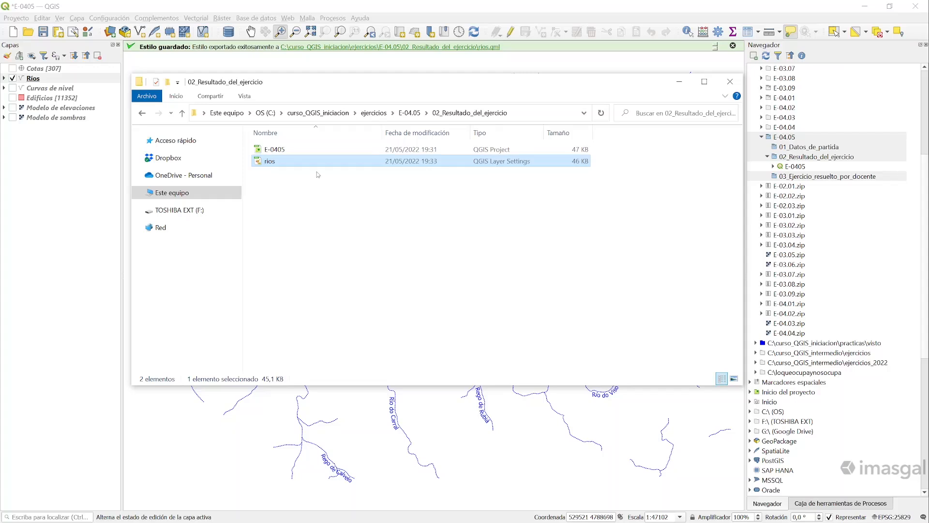
pyautogui.click(678, 82)
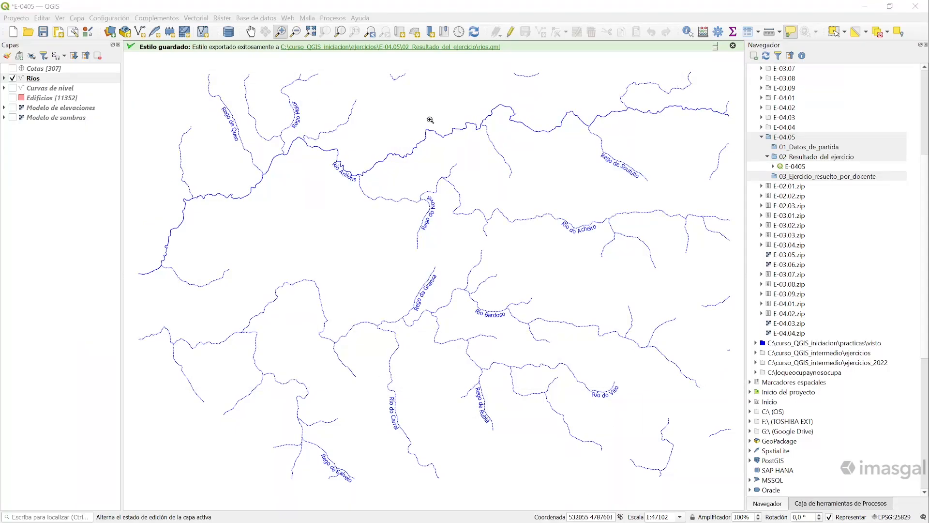
# Step: Save the E-0405 project and create a new empty project
pyautogui.click(45, 32)
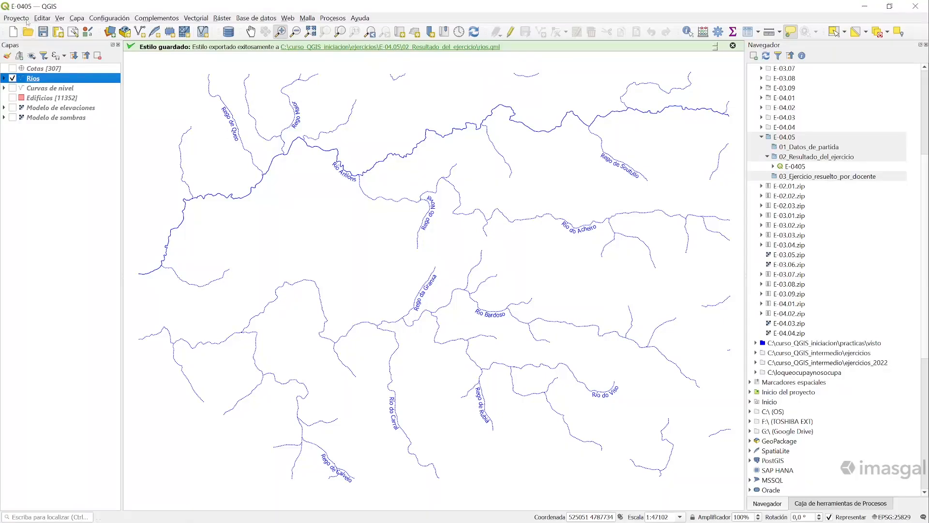
pyautogui.click(13, 32)
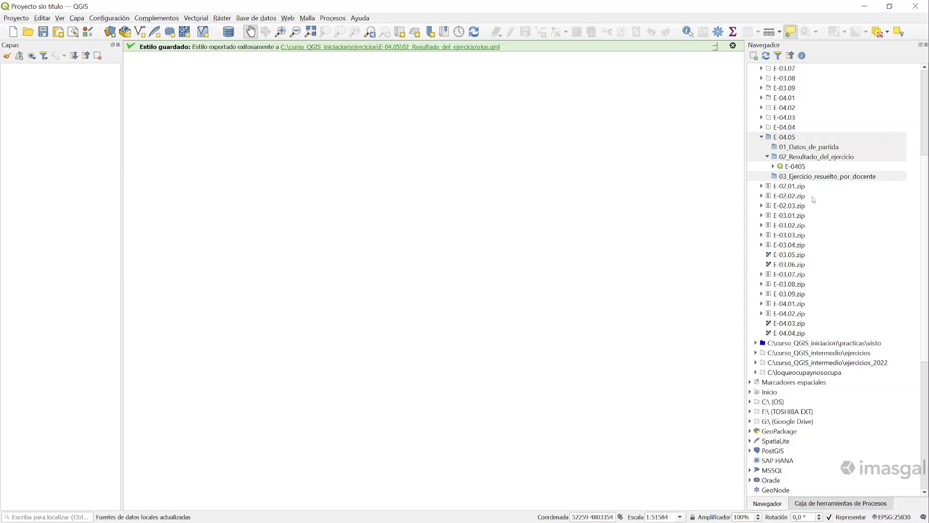
# Step: Add BTN0302L_RIO.shp from the 01_Datos_de_partida folder of exercise E-04.01 to the new project's map
pyautogui.scroll(5, 811, 200)
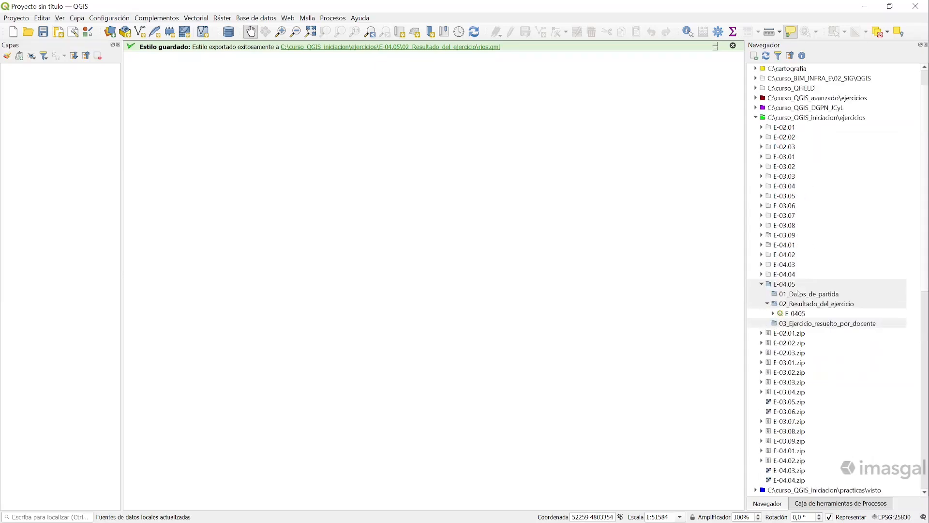
pyautogui.click(761, 288)
pyautogui.doubleClick(791, 245)
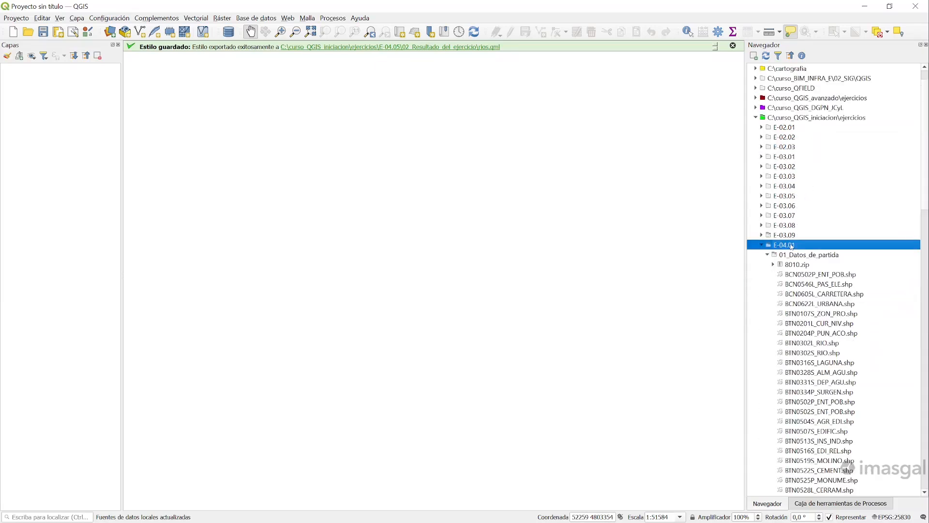
pyautogui.scroll(-3, 793, 252)
pyautogui.moveTo(827, 256); pyautogui.dragTo(432, 241)
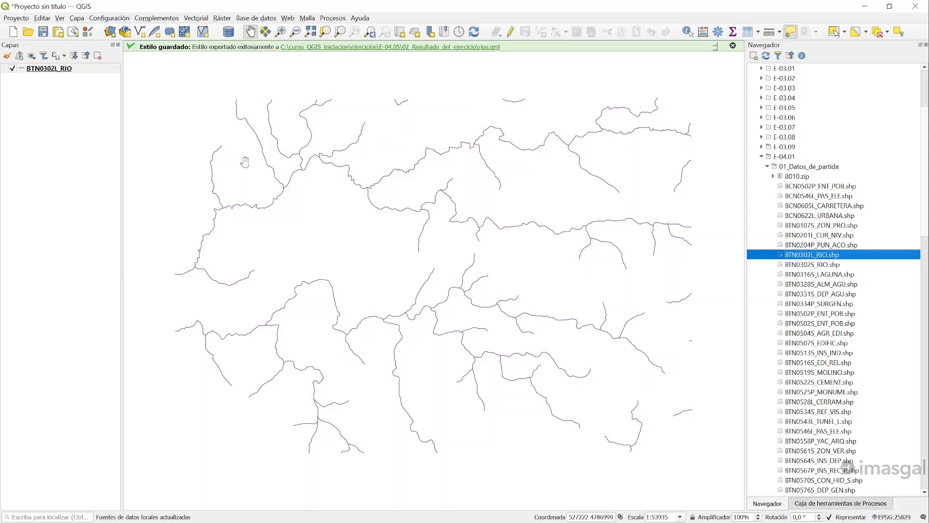
# Step: Load the style file rios.qml from E-04.05's 02_Resultado_del_ejercicio folder onto the BTN0302L_RIO layer with all categories, and accept the layer properties
pyautogui.click(71, 71)
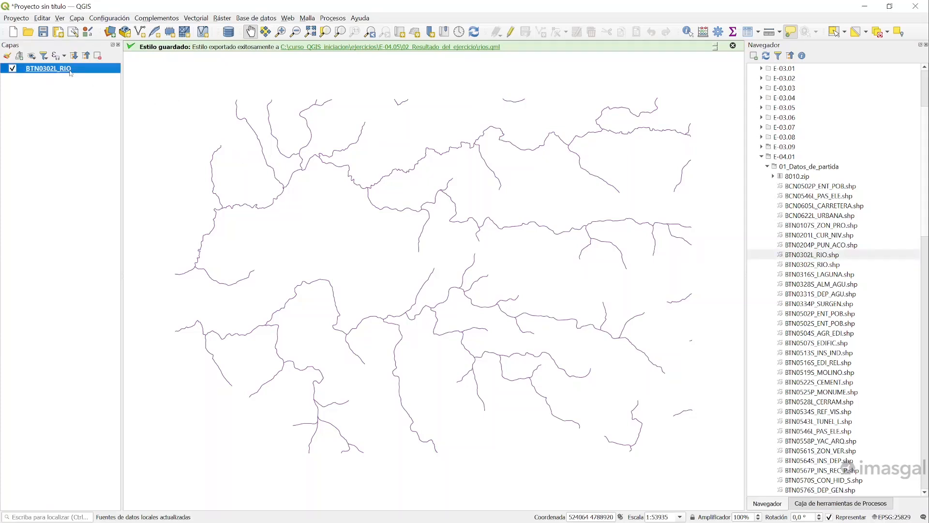
pyautogui.rightClick(70, 72)
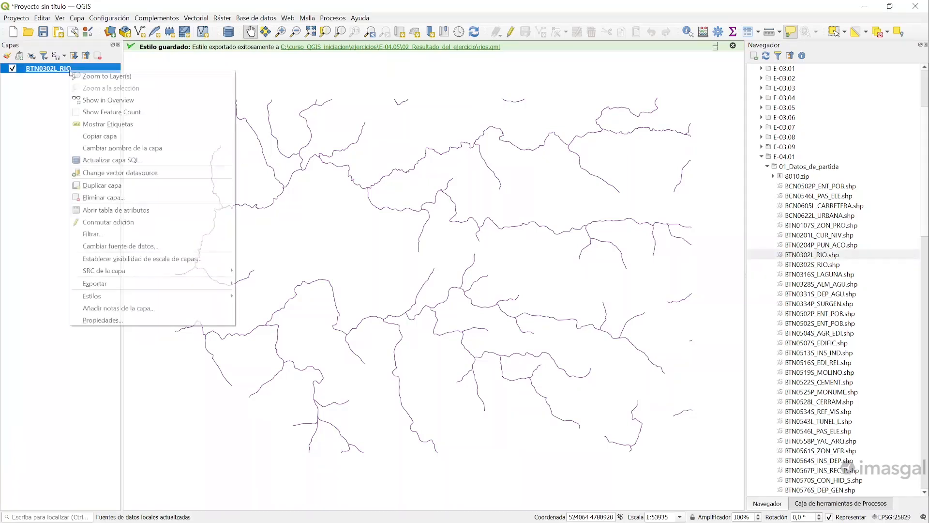
pyautogui.click(117, 321)
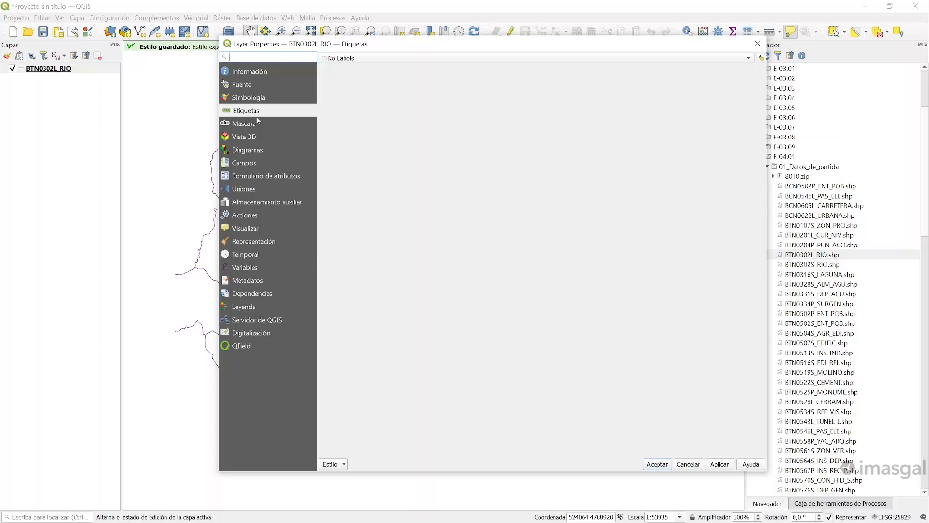
pyautogui.click(344, 466)
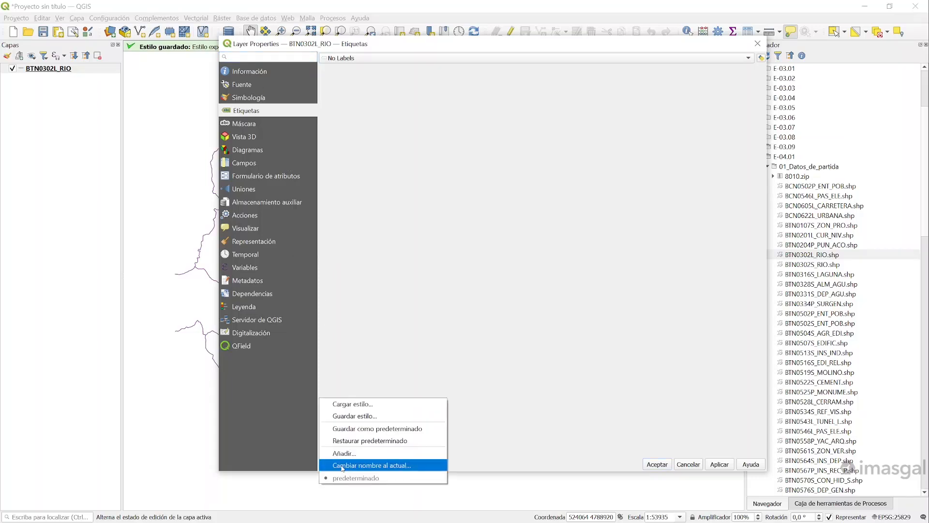
pyautogui.click(412, 410)
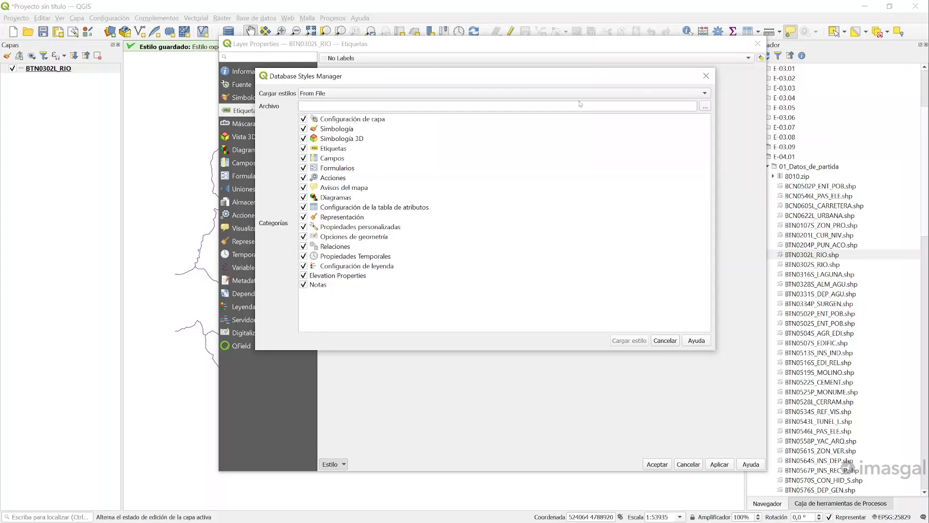
pyautogui.click(706, 108)
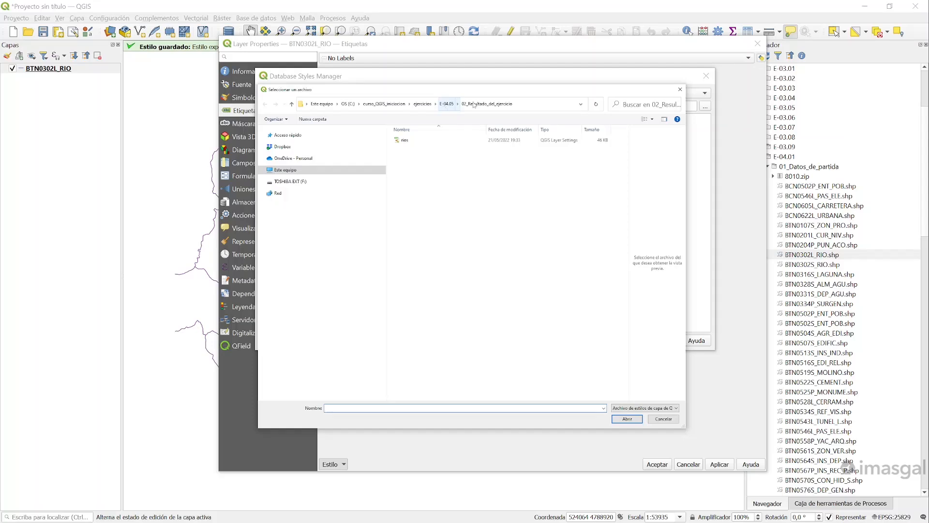
pyautogui.click(409, 141)
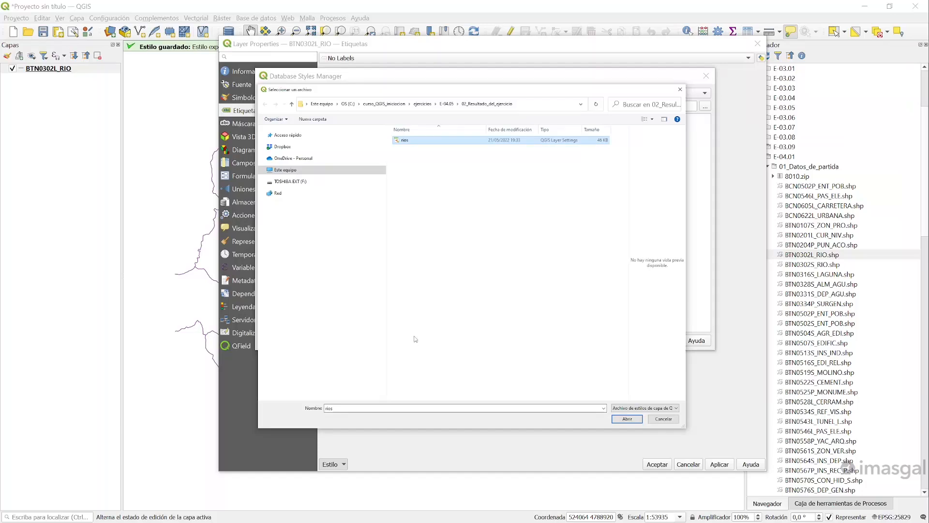
pyautogui.click(627, 420)
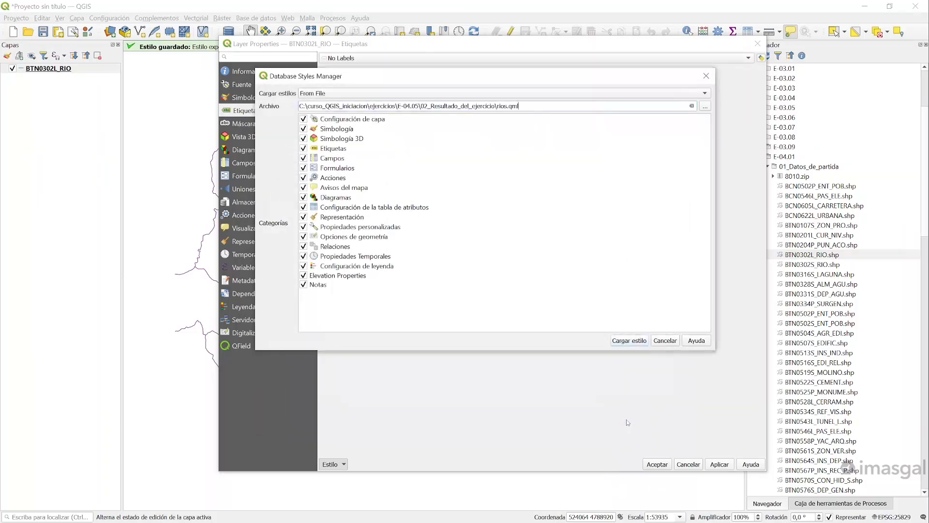
pyautogui.click(630, 341)
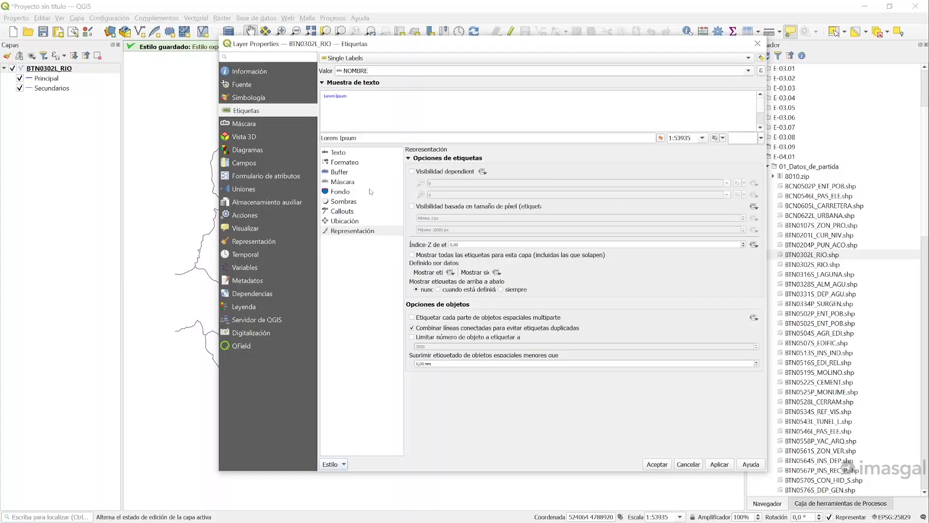
pyautogui.click(657, 464)
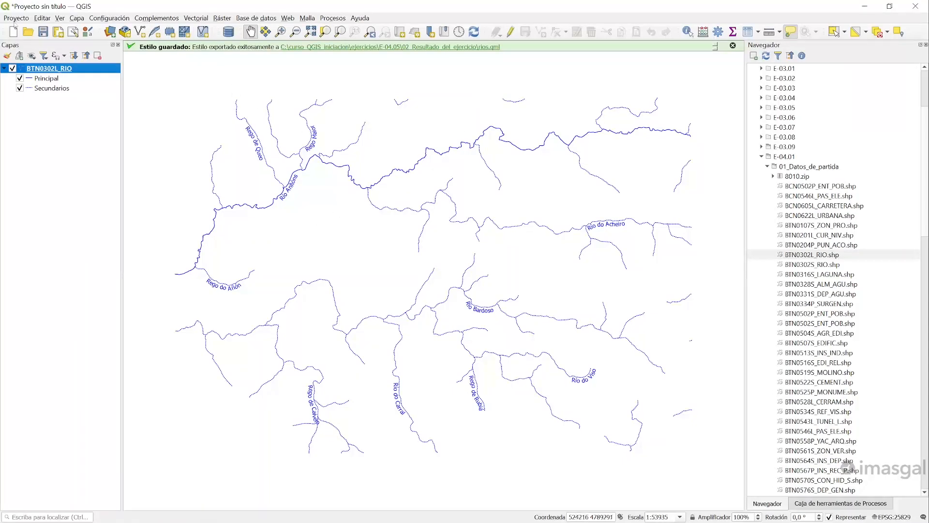
# Step: Reopen the recent project E-0405, discarding the current untitled project
pyautogui.click(16, 19)
pyautogui.moveTo(29, 78)
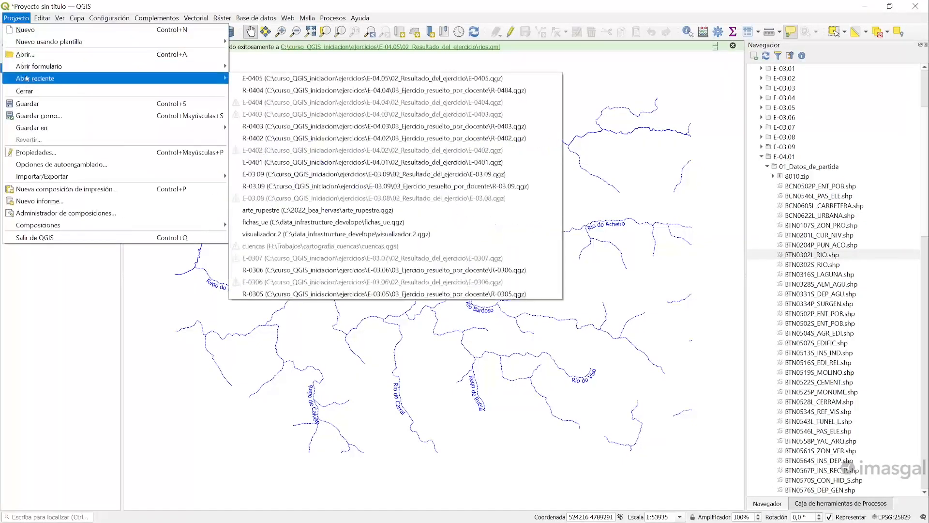
pyautogui.click(301, 78)
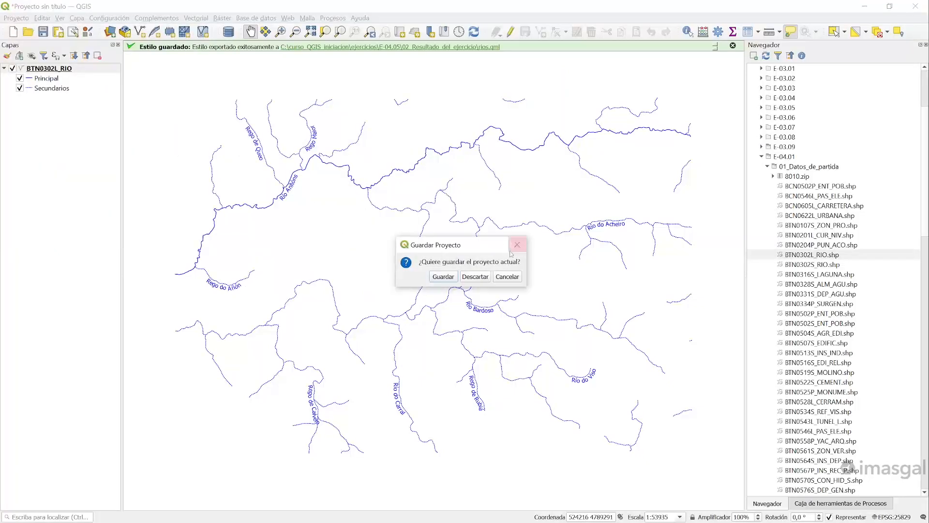
pyautogui.click(467, 276)
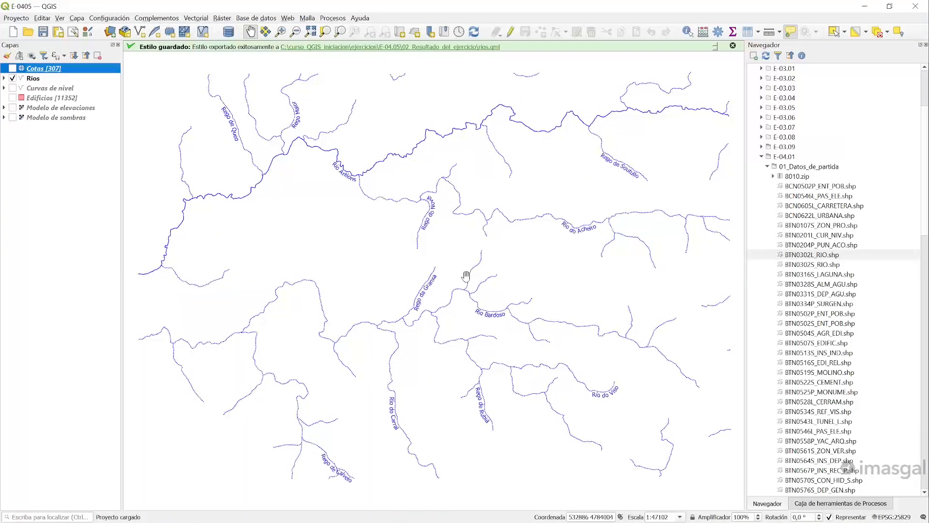
# Step: Switch to the browser and find the BTN product under Mapas vectoriales y Bases Cartográficas y Topográficas in the CNIG Centro de Descargas
pyautogui.moveTo(36, 100)
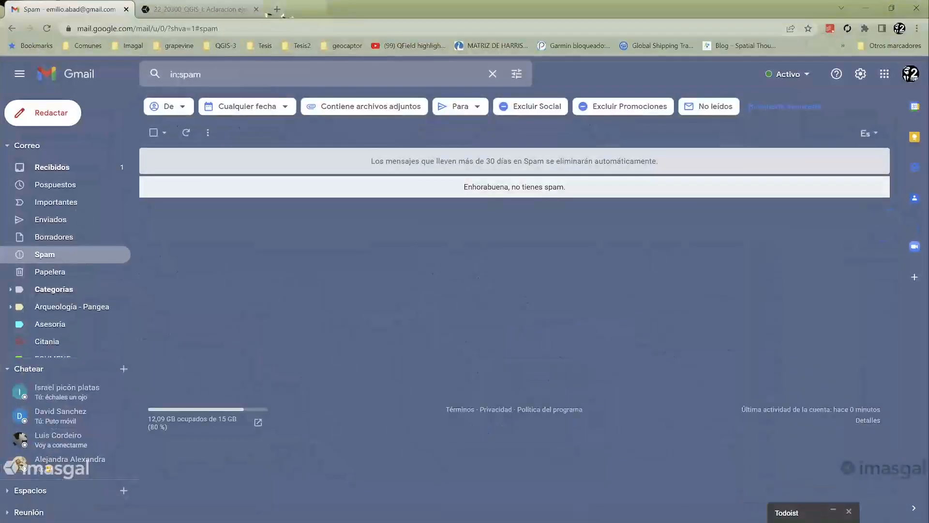
pyautogui.click(160, 5)
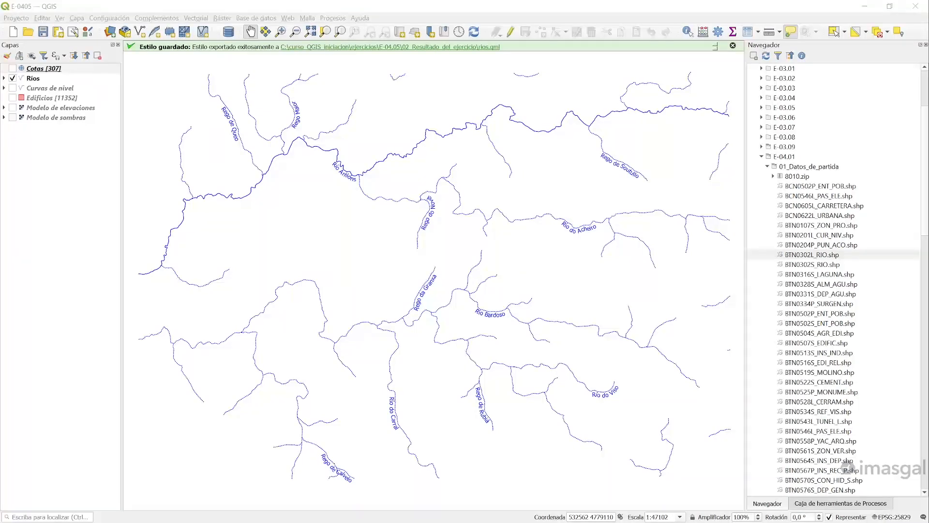
pyautogui.moveTo(347, 409); pyautogui.dragTo(463, 248)
pyautogui.doubleClick(463, 248)
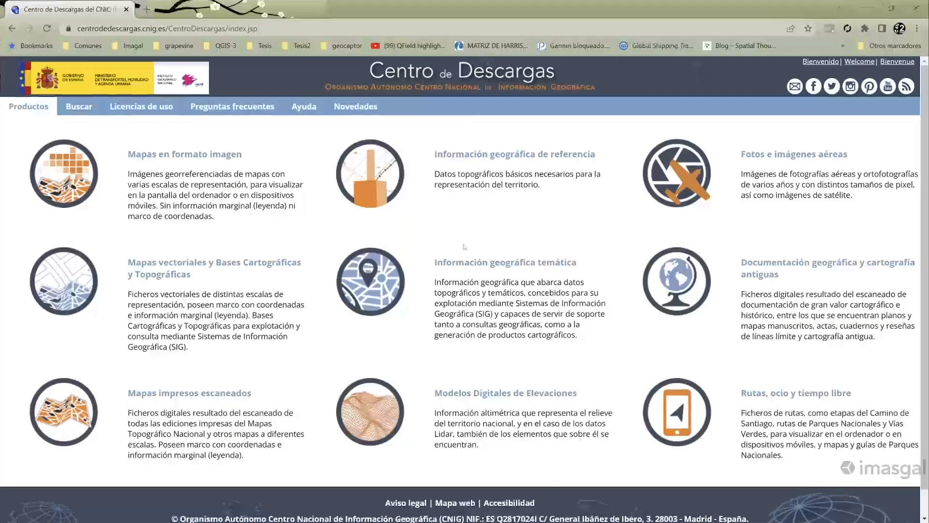
pyautogui.click(182, 268)
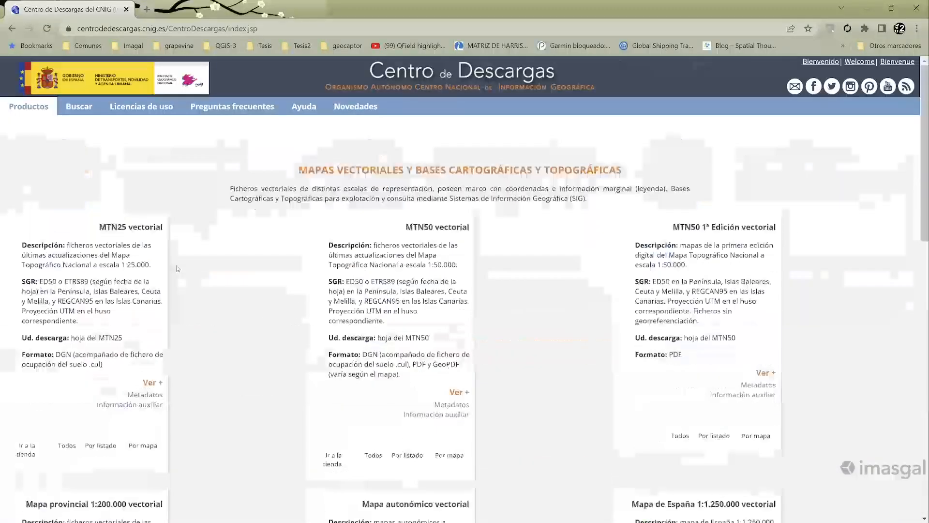
pyautogui.scroll(-10, 178, 267)
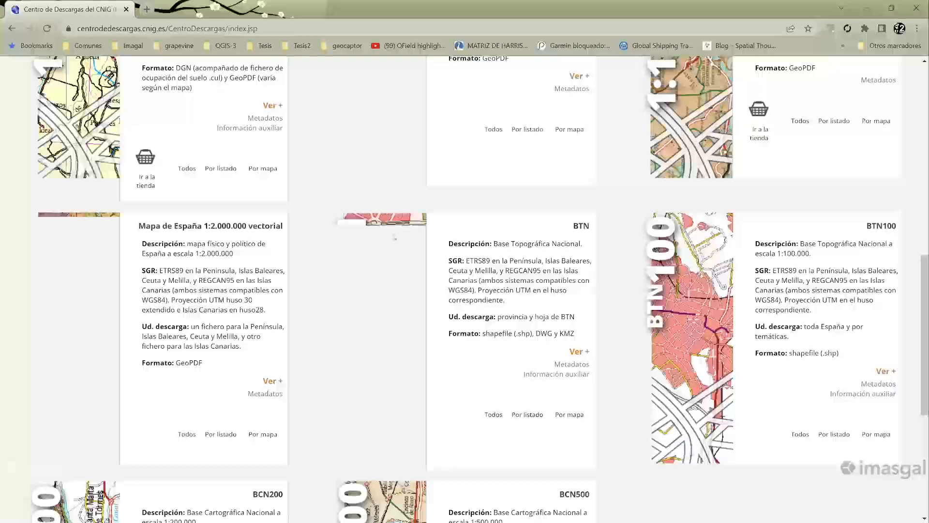
pyautogui.scroll(-2, 386, 238)
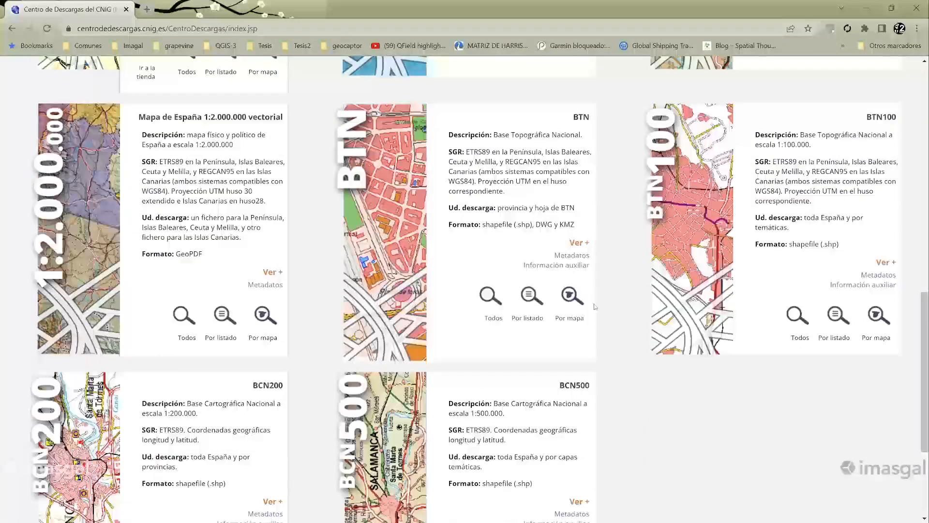
# Step: Download the BTN product's auxiliary information as BTN_documentacion.zip into the practicas\visto folder, replacing the existing file
pyautogui.click(554, 267)
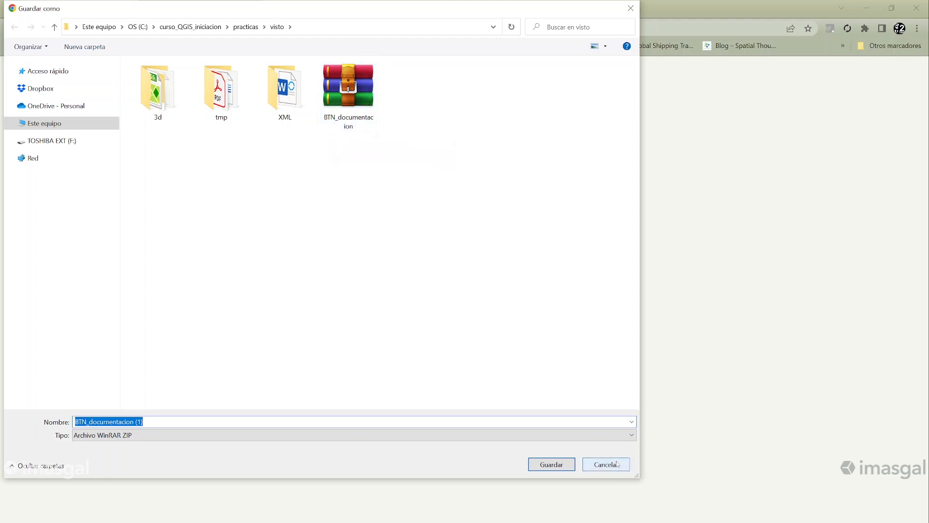
pyautogui.doubleClick(348, 92)
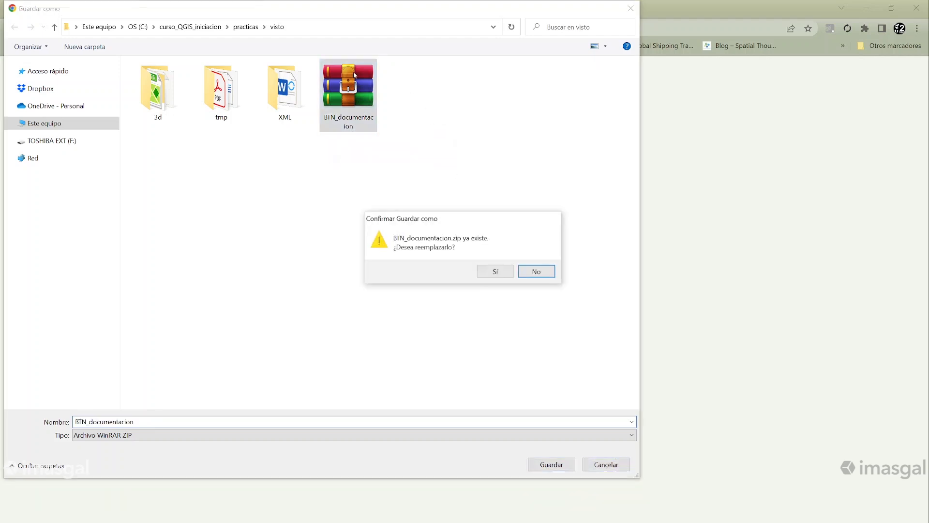
pyautogui.click(535, 273)
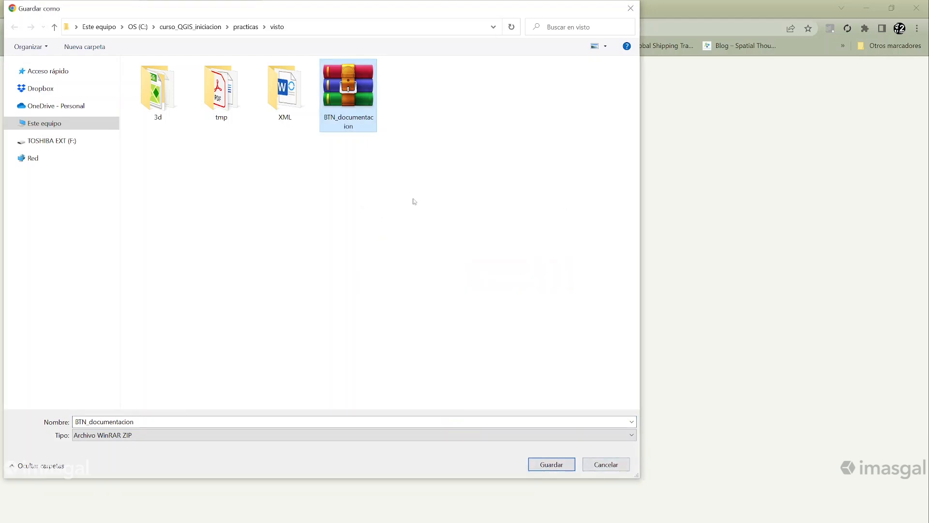
pyautogui.click(561, 466)
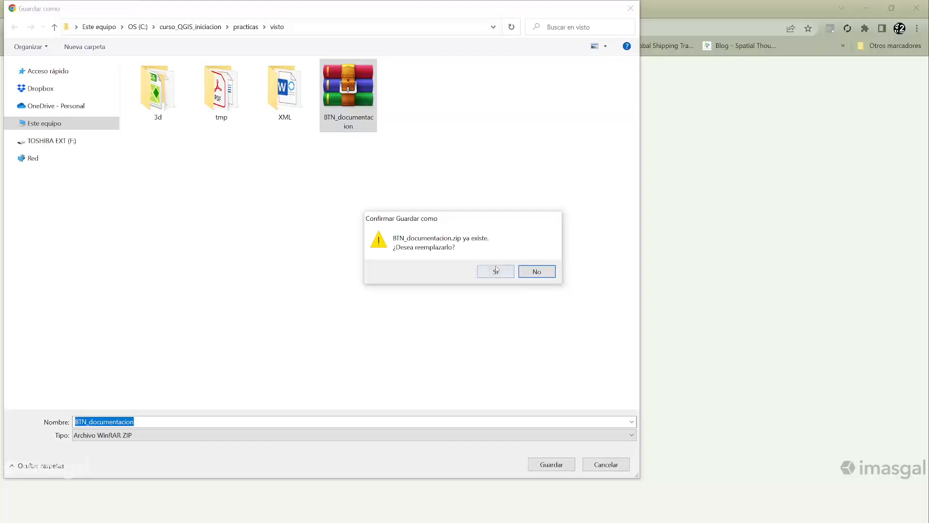
pyautogui.click(496, 270)
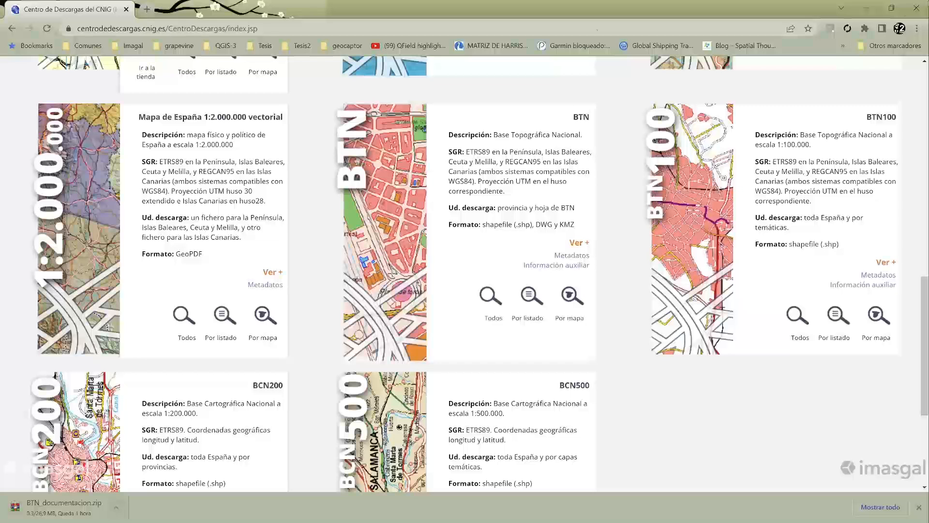
# Step: Leave the browser for File Explorer and open the 01_Datos_de_partida folder of exercise E-04.01
pyautogui.click(871, 8)
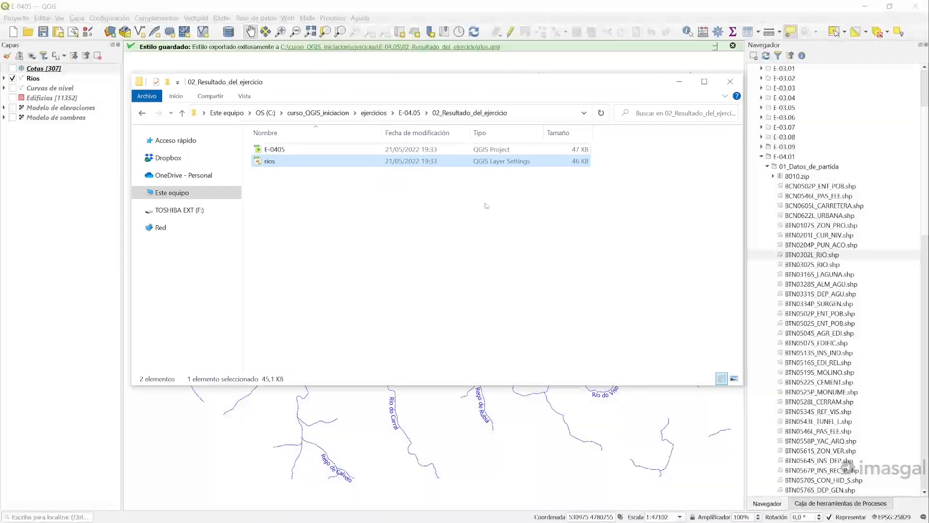
pyautogui.click(373, 113)
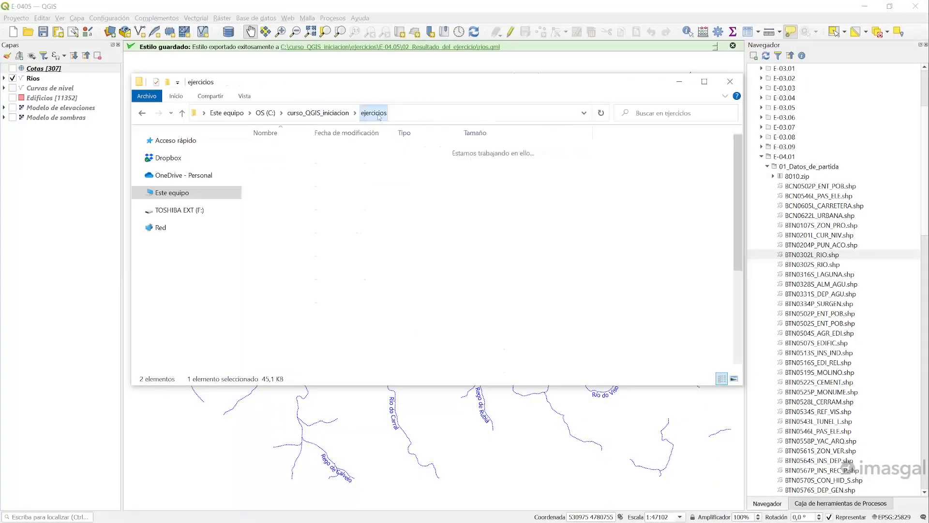
pyautogui.doubleClick(290, 289)
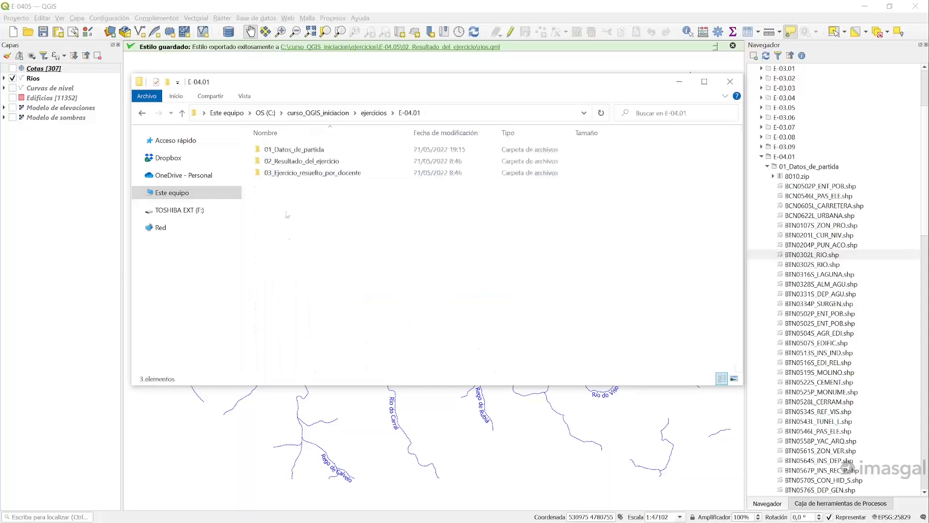
pyautogui.doubleClick(291, 153)
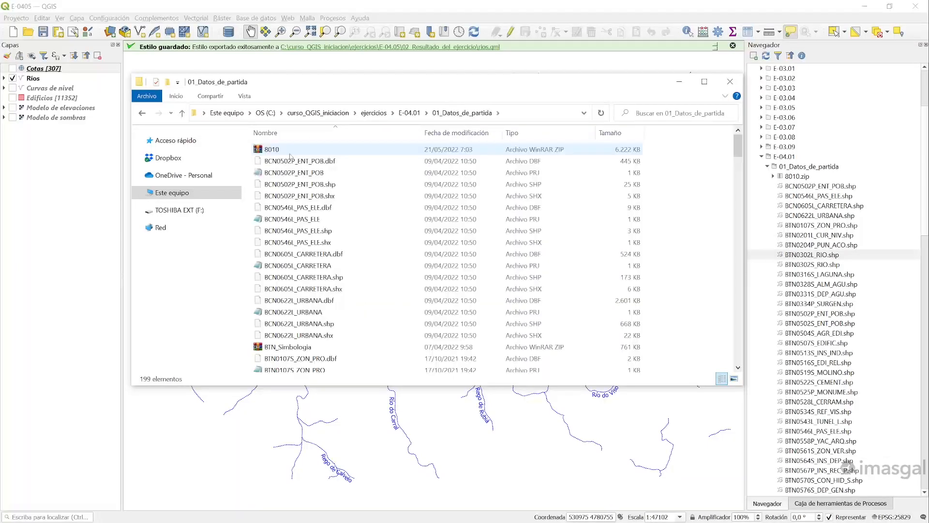
# Step: Enlarge the folder window, locate the BTN_Simbologia archive and look through the layer files for existing style files
pyautogui.moveTo(330, 386); pyautogui.dragTo(339, 499)
pyautogui.click(272, 149)
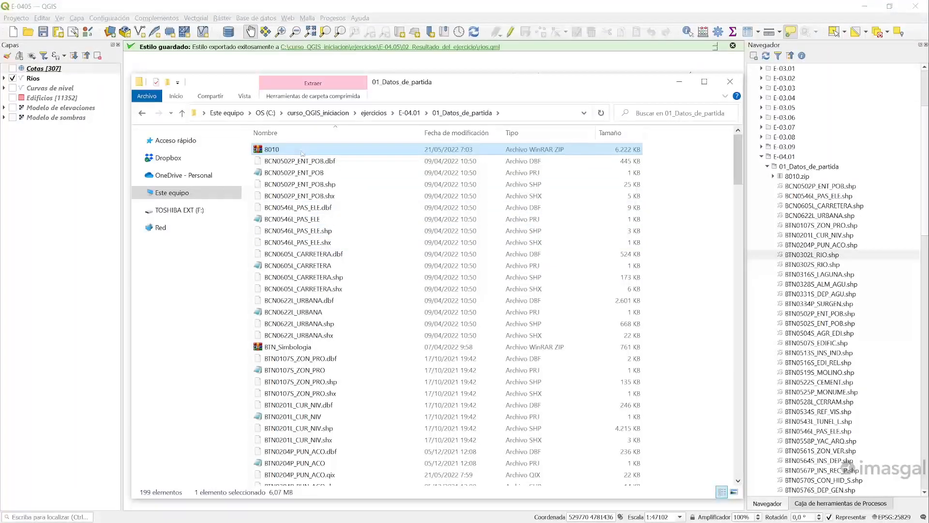
pyautogui.scroll(-5, 317, 312)
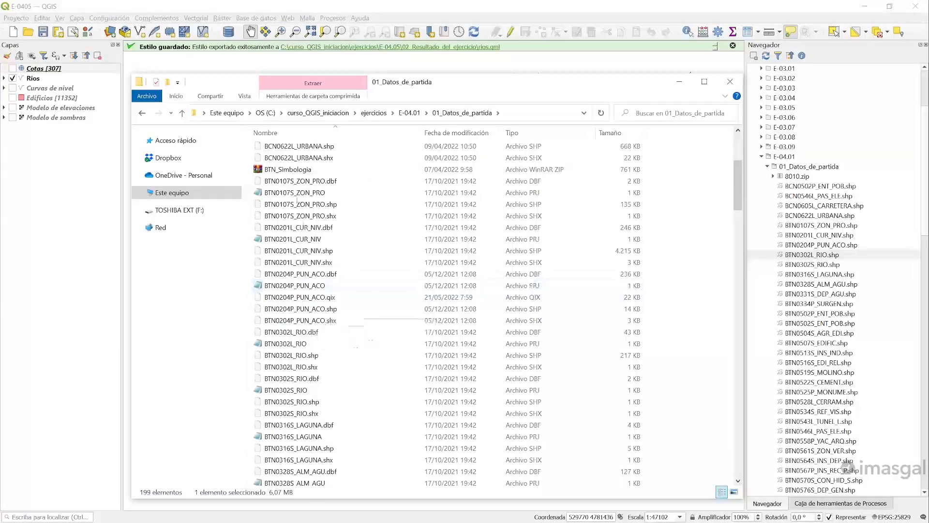
pyautogui.click(289, 170)
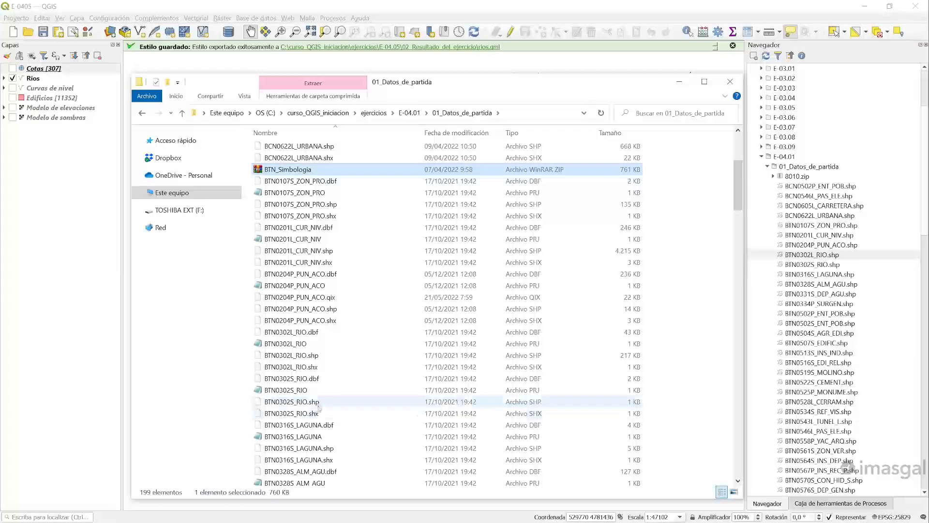
pyautogui.scroll(-13, 317, 406)
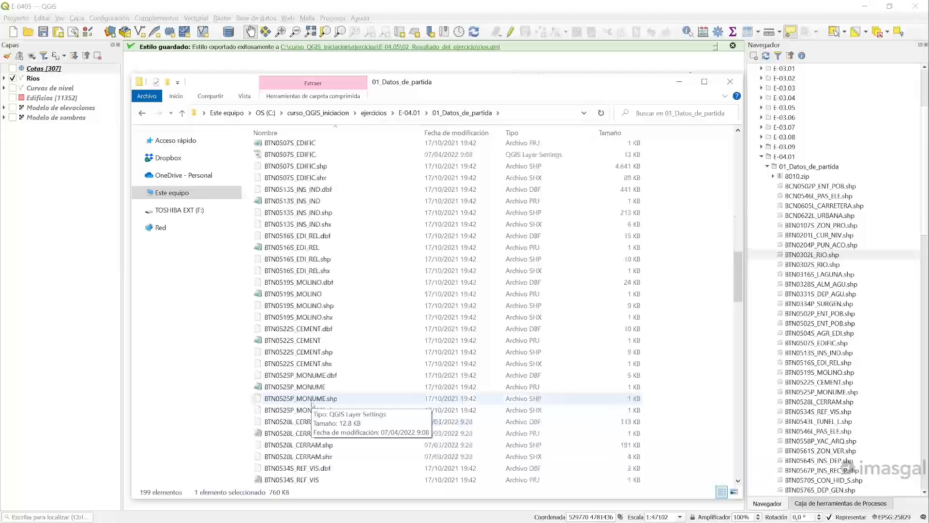
pyautogui.scroll(18, 313, 405)
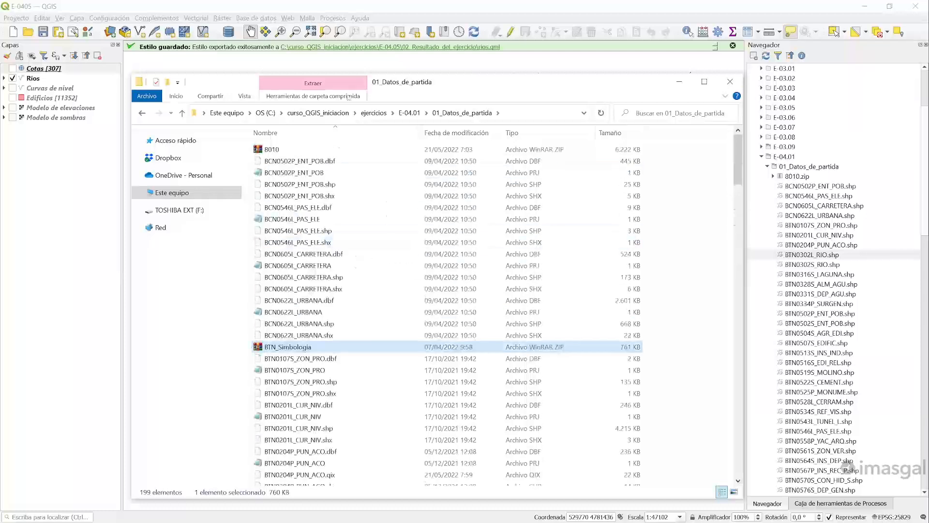
# Step: Create a folder named QML inside 01_Datos_de_partida and move the BTN_Simbologia archive into it
pyautogui.rightClick(388, 300)
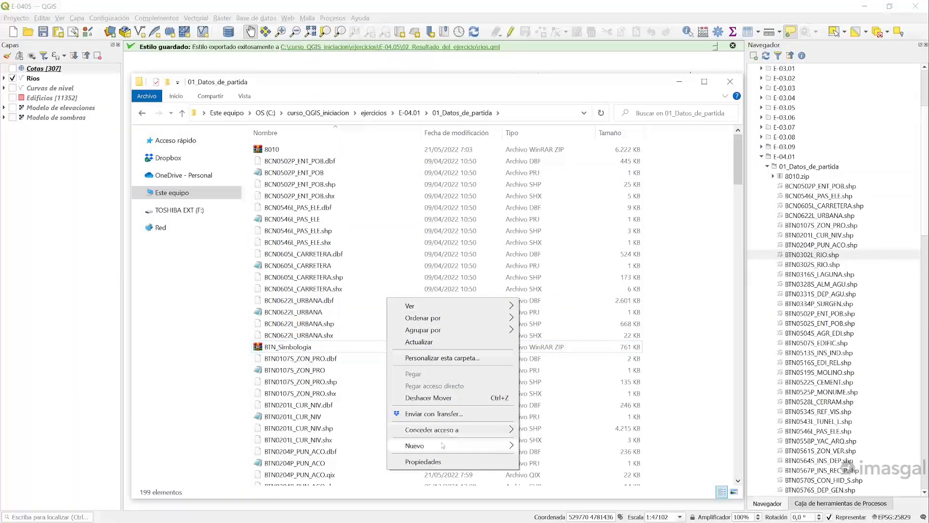
pyautogui.moveTo(450, 445)
pyautogui.click(573, 263)
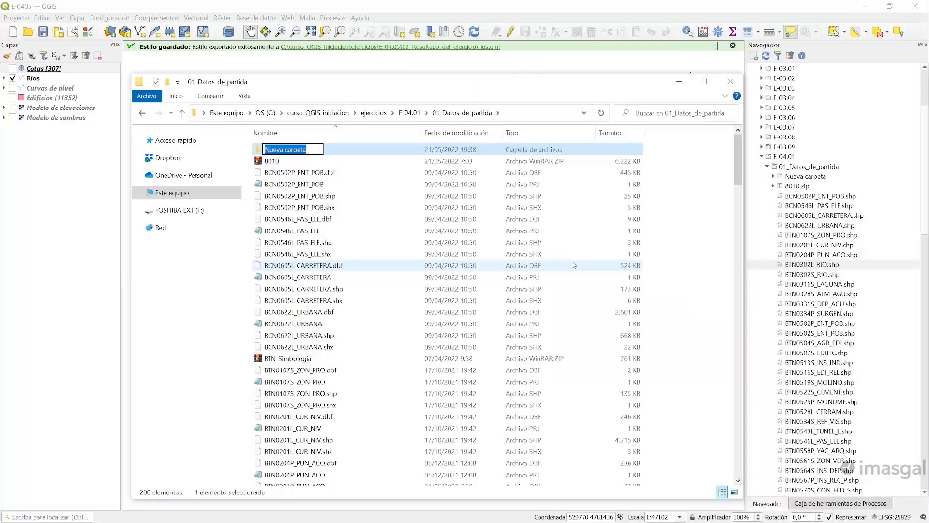
pyautogui.write('QML')
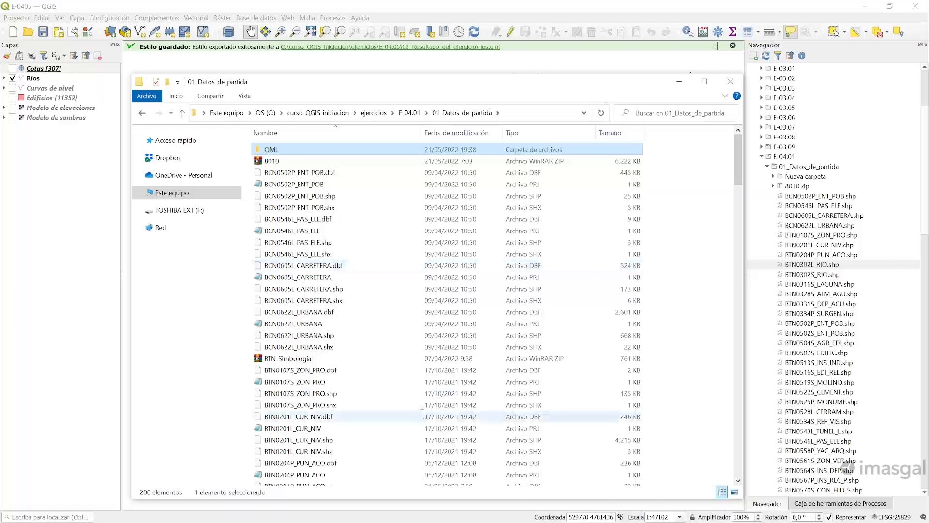
pyautogui.click(304, 359)
pyautogui.moveTo(304, 359); pyautogui.dragTo(361, 152)
# Step: Open the QML folder and extract the contents of the BTN_Simbologia archive directly there
pyautogui.doubleClick(287, 153)
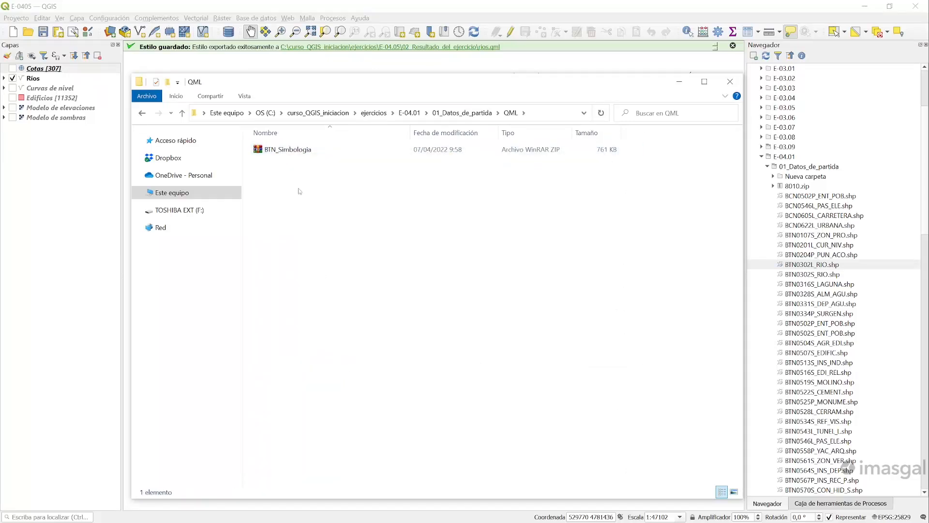
pyautogui.click(285, 148)
pyautogui.rightClick(285, 147)
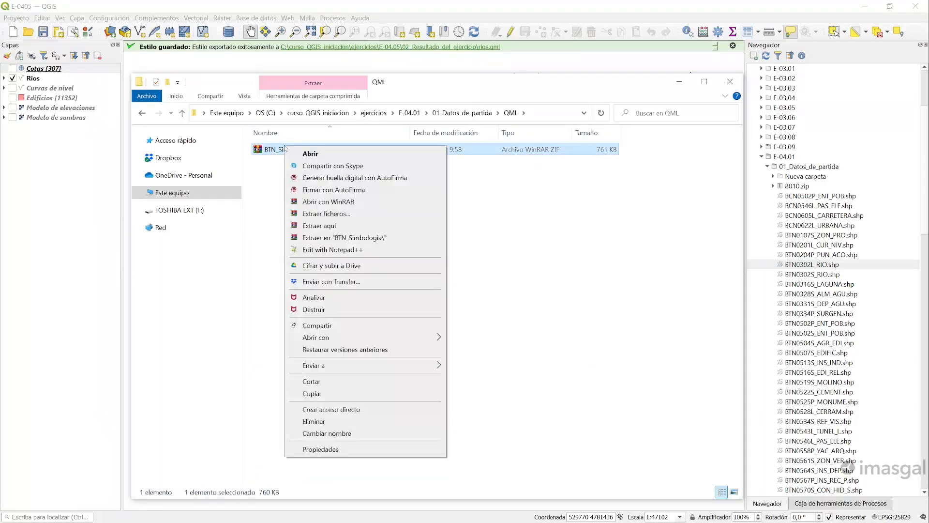
pyautogui.click(332, 229)
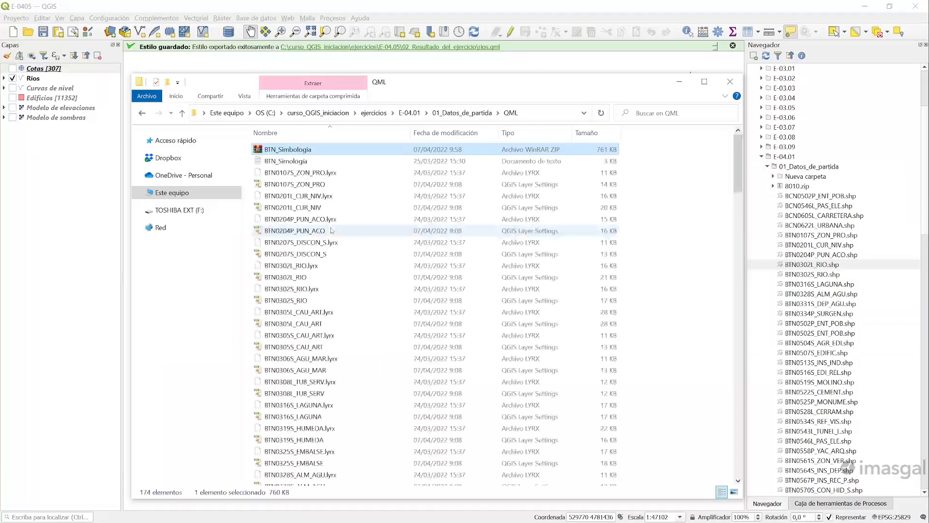
# Step: Examine the extracted style files in the QML folder, comparing the .lyrx and QGIS Layer Settings versions of BTN0107S_ZON_PRO and locating BTN0204P_PUN_ACO
pyautogui.scroll(-5, 351, 358)
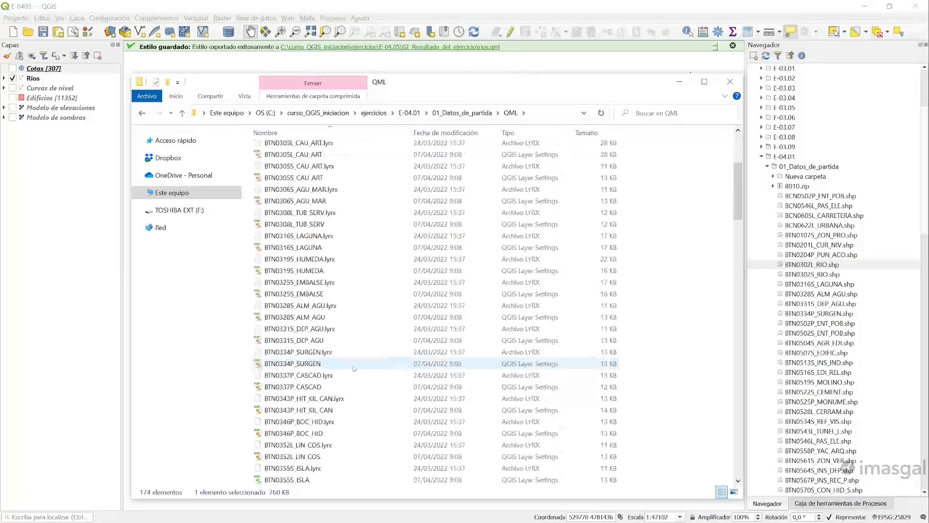
pyautogui.scroll(3, 352, 360)
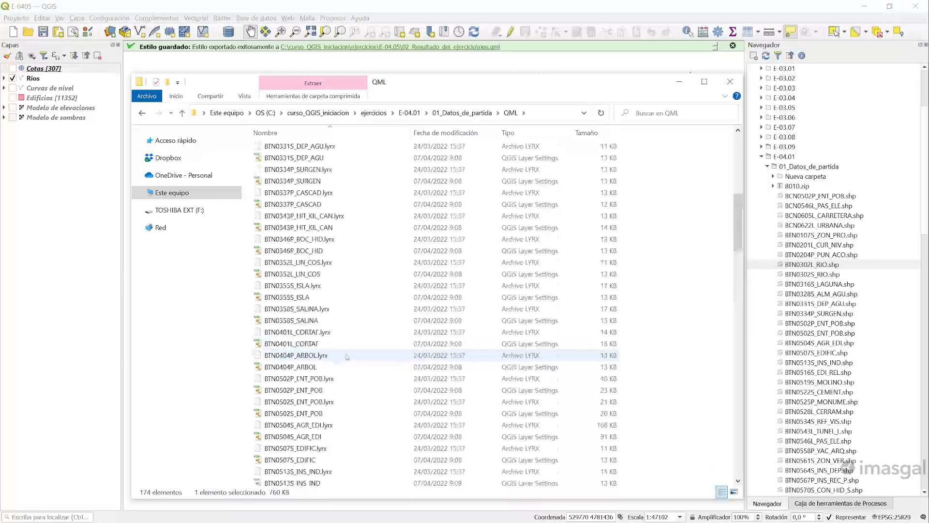
pyautogui.scroll(2, 353, 352)
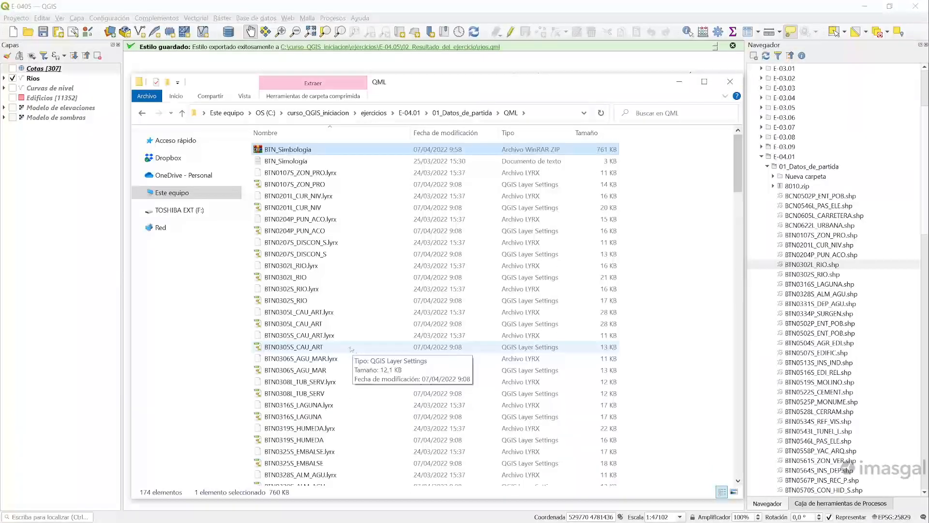
pyautogui.click(338, 174)
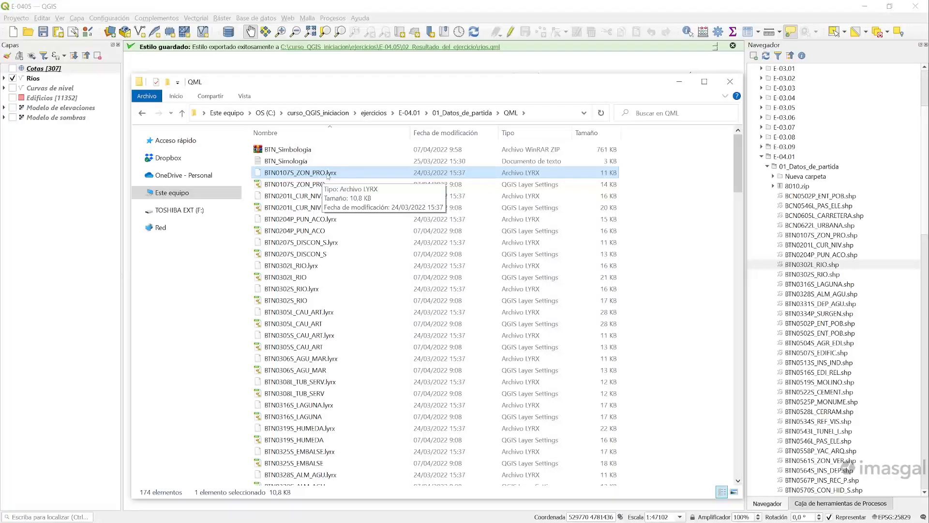
pyautogui.click(317, 186)
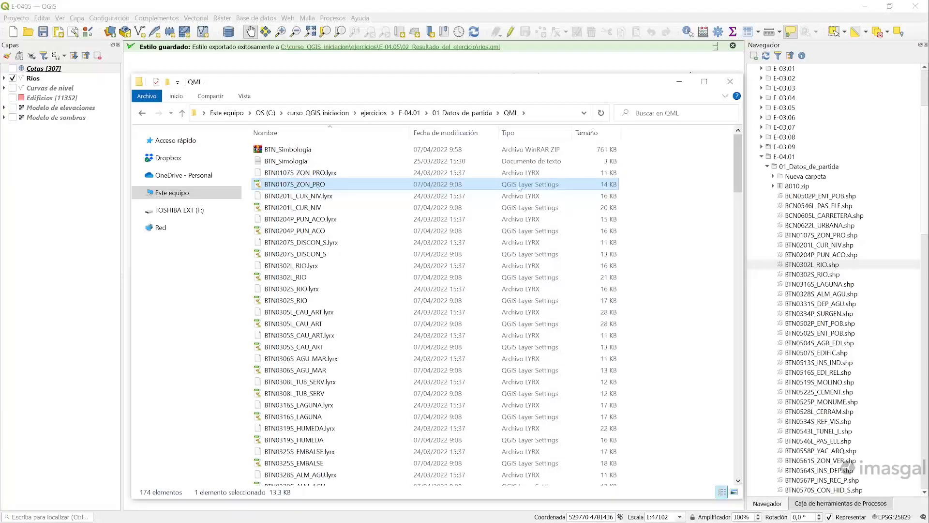
pyautogui.click(324, 228)
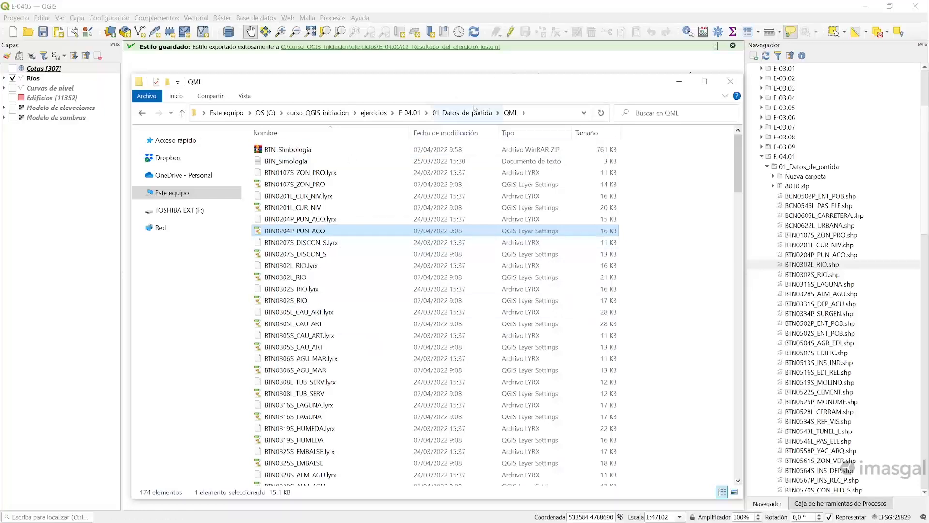
pyautogui.click(510, 113)
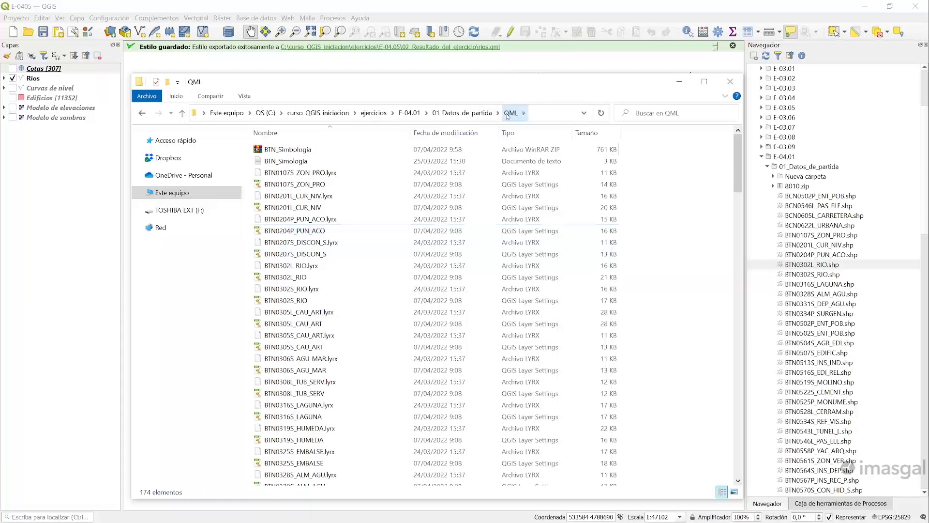
# Step: Return to QGIS, make the Cotas layer visible and hide the Ríos layer
pyautogui.click(679, 82)
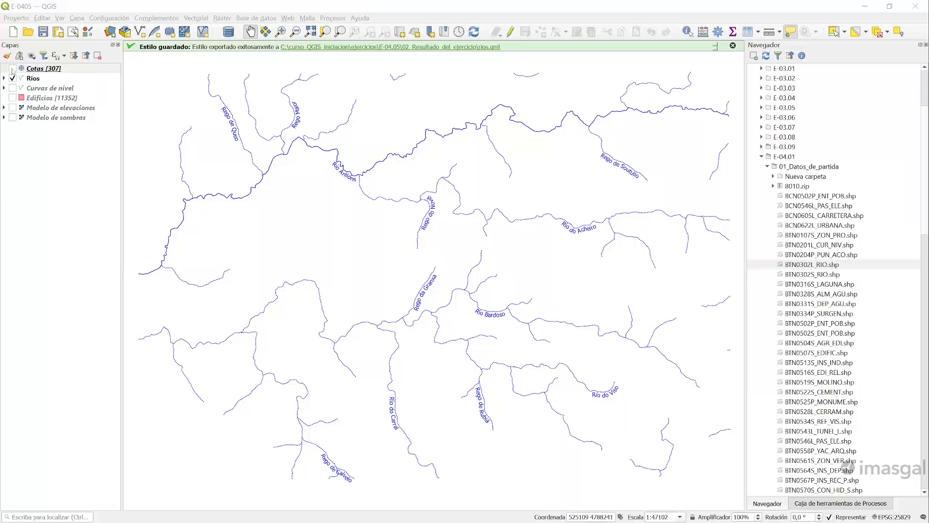
pyautogui.click(12, 69)
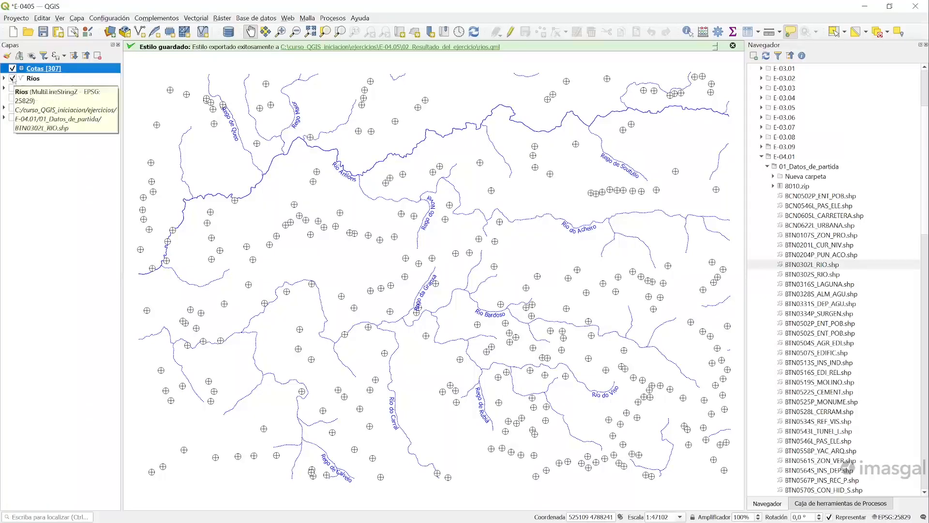
pyautogui.click(13, 79)
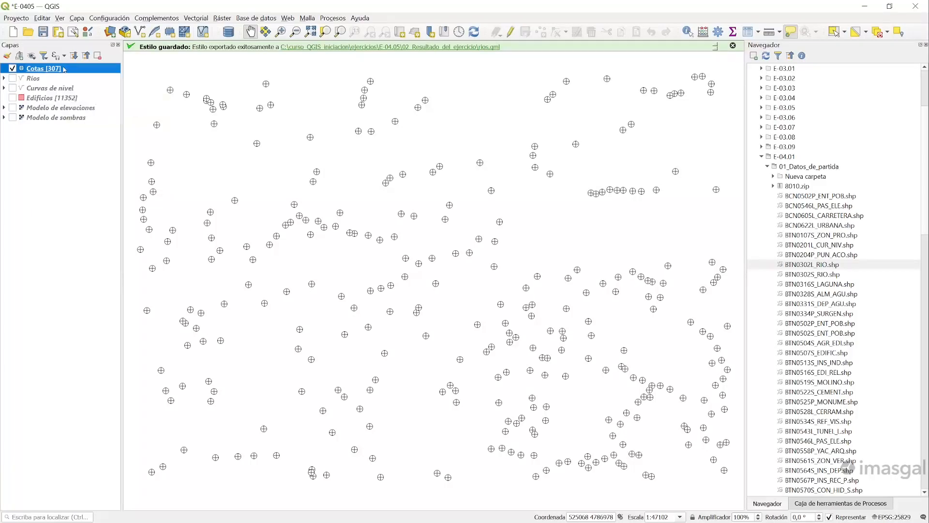
# Step: Add a new style named BTN to the Cotas layer
pyautogui.rightClick(65, 70)
pyautogui.moveTo(113, 305)
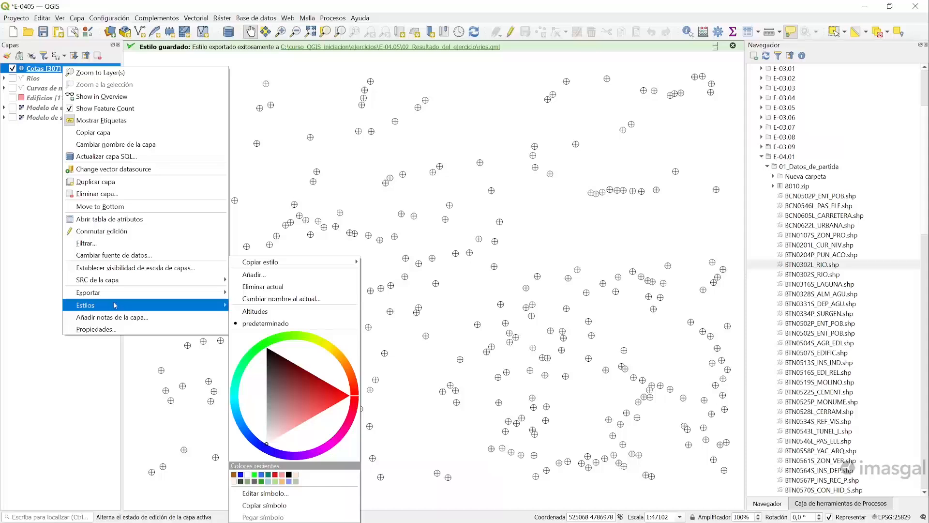
pyautogui.click(302, 275)
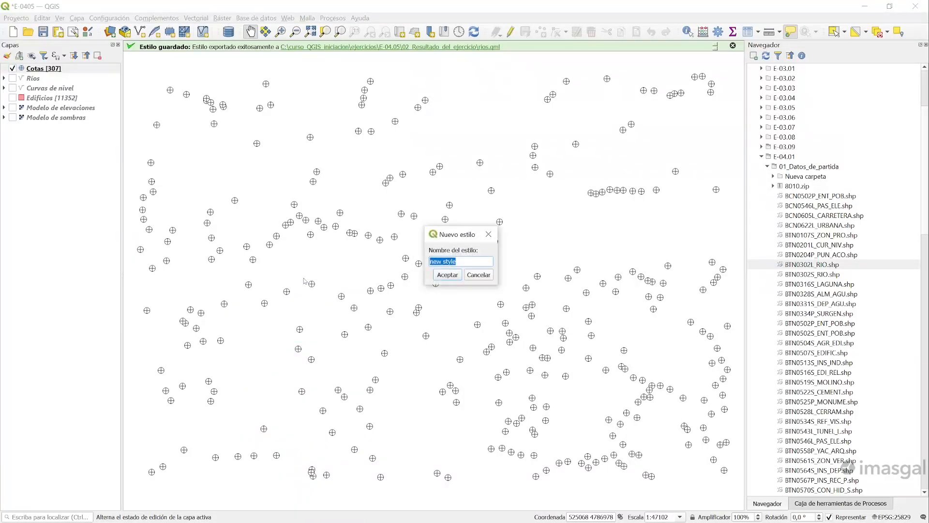
pyautogui.write('BTN')
pyautogui.press('Return')
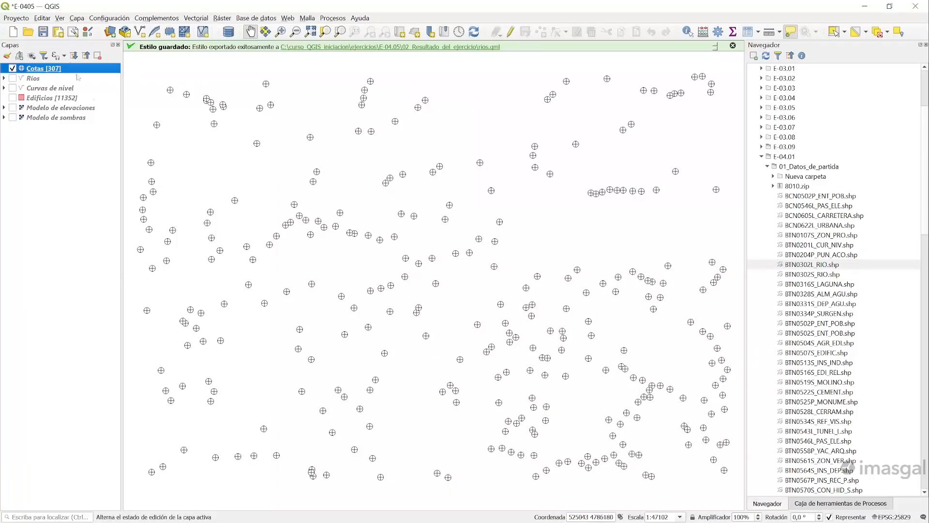
# Step: Open the properties of the Cotas layer with its BTN style current and start loading a style from a file
pyautogui.rightClick(63, 67)
pyautogui.moveTo(129, 306)
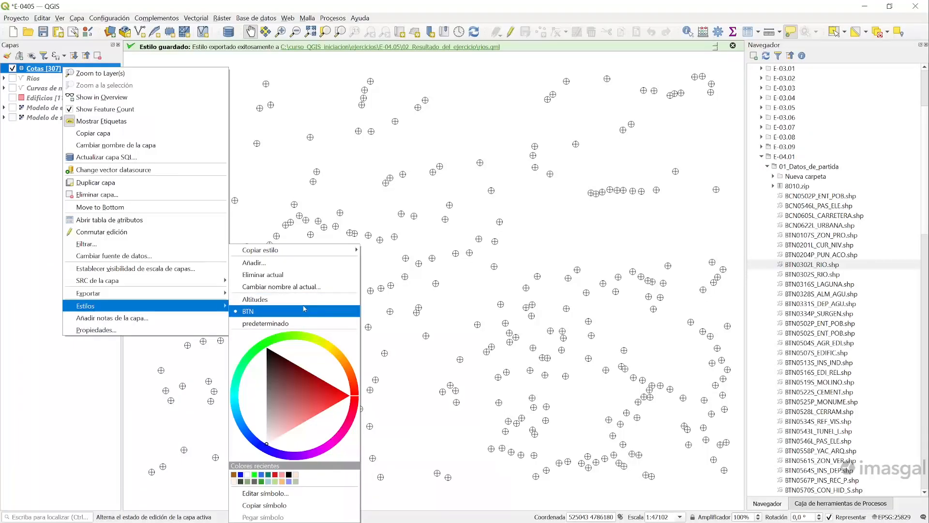
pyautogui.click(142, 331)
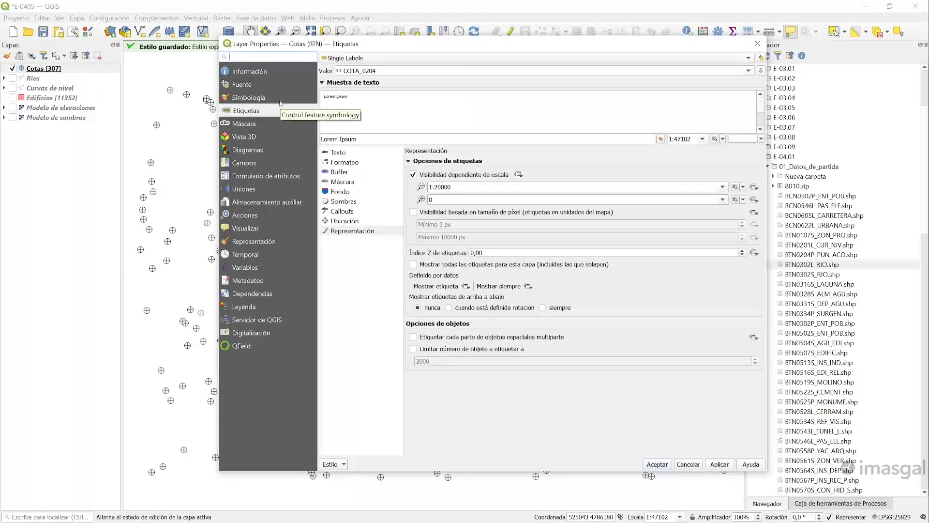
pyautogui.click(343, 465)
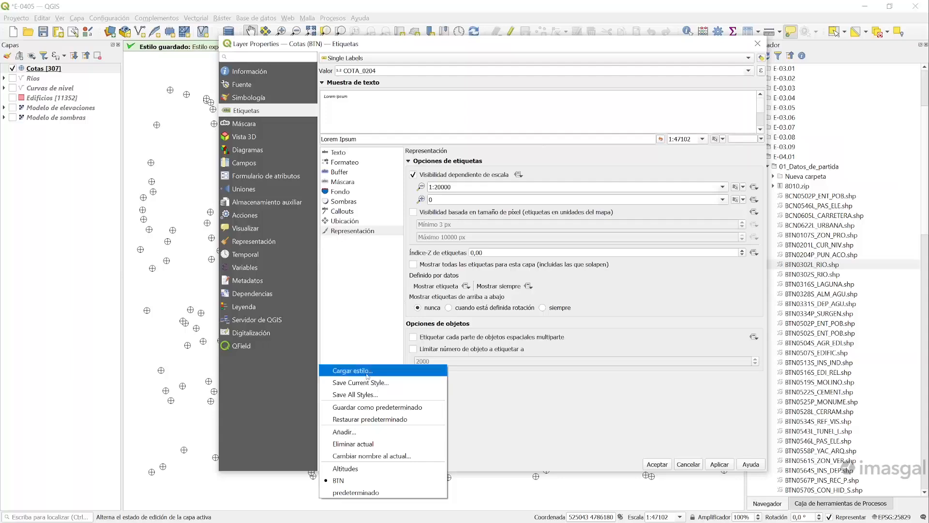
pyautogui.click(368, 371)
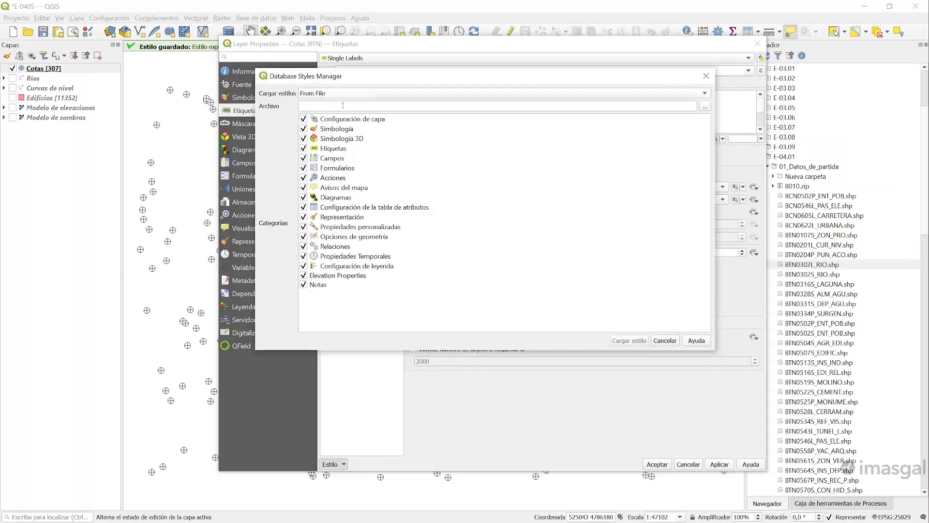
# Step: Choose BTN0204P_PUN_ACO.qml from the QML folder in E-04.01's 01_Datos_de_partida as the style file to load
pyautogui.click(705, 107)
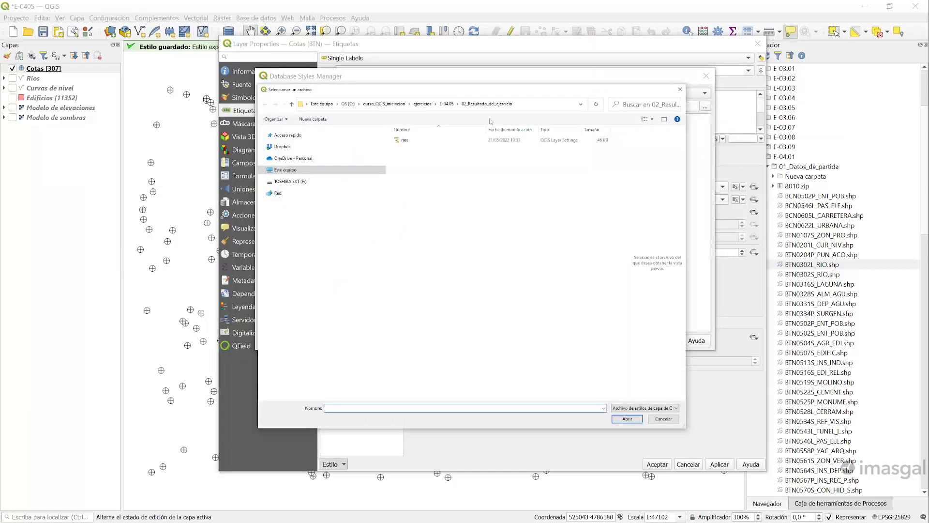
pyautogui.click(422, 104)
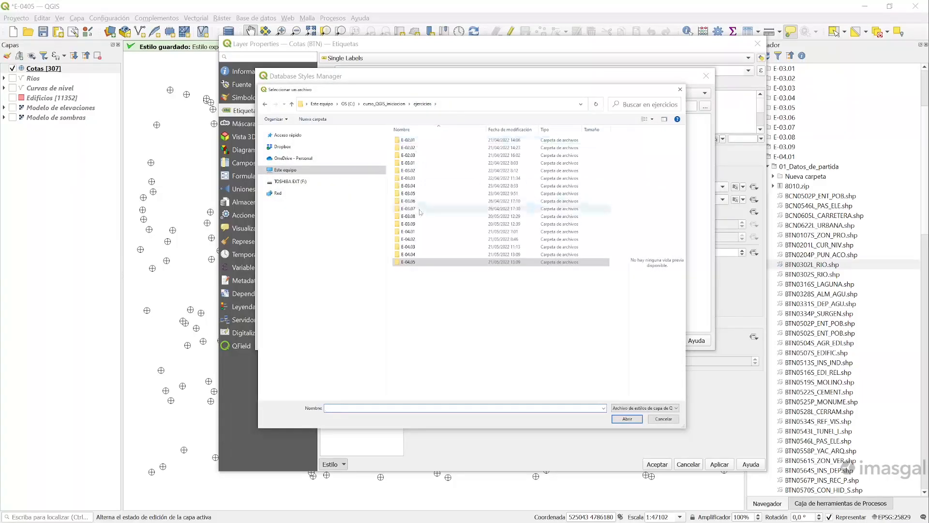
pyautogui.doubleClick(413, 232)
pyautogui.doubleClick(422, 141)
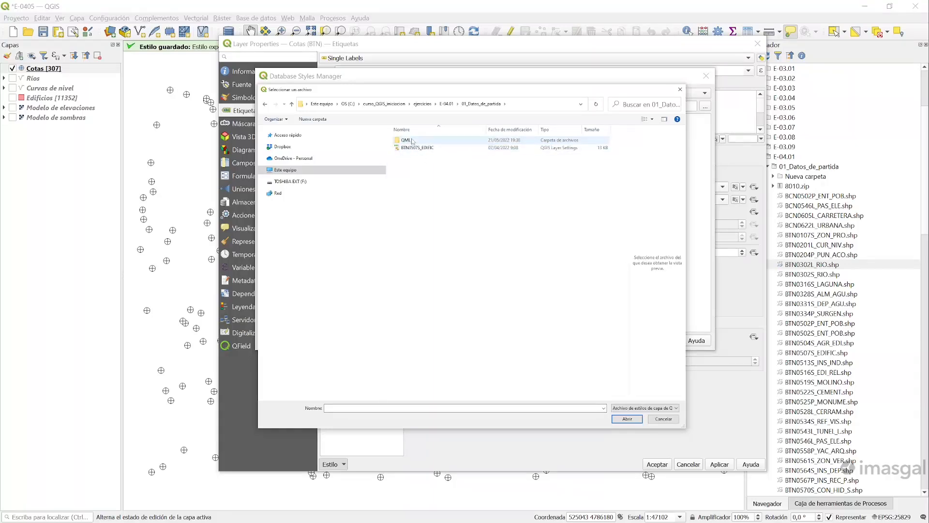
pyautogui.doubleClick(412, 140)
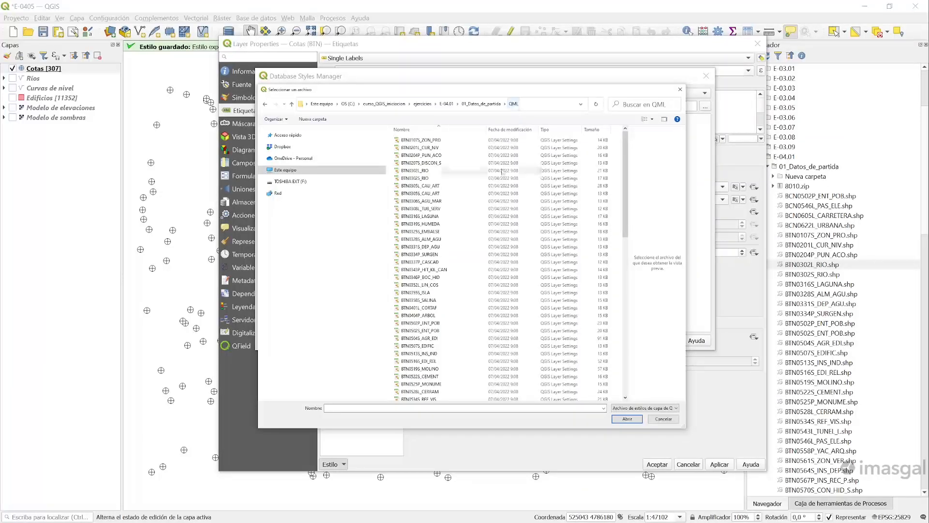
pyautogui.click(446, 156)
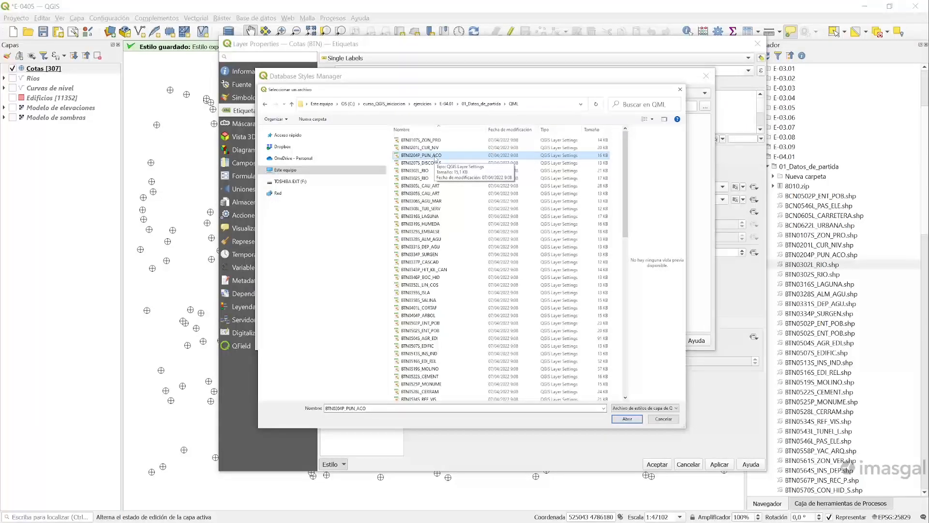
pyautogui.click(623, 418)
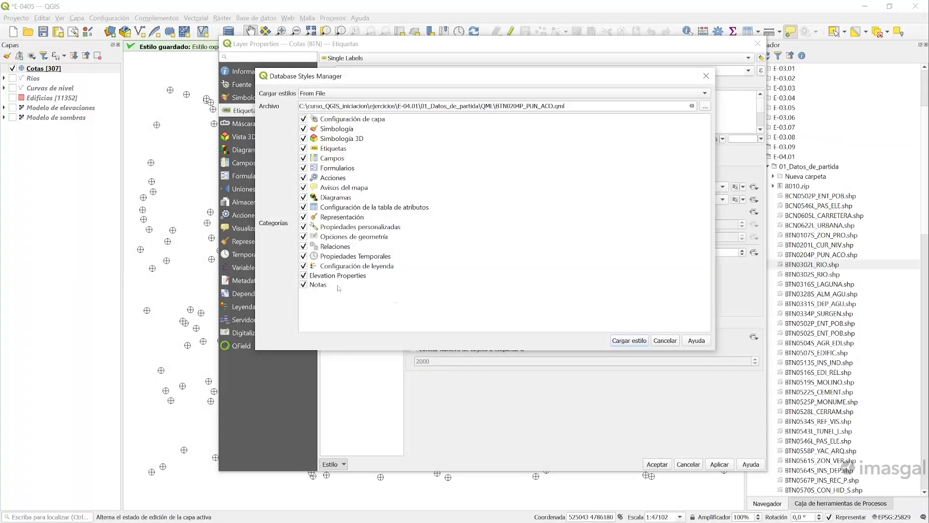
# Step: Load the chosen style with all categories into the Cotas layer, apply it and close the layer properties
pyautogui.click(620, 338)
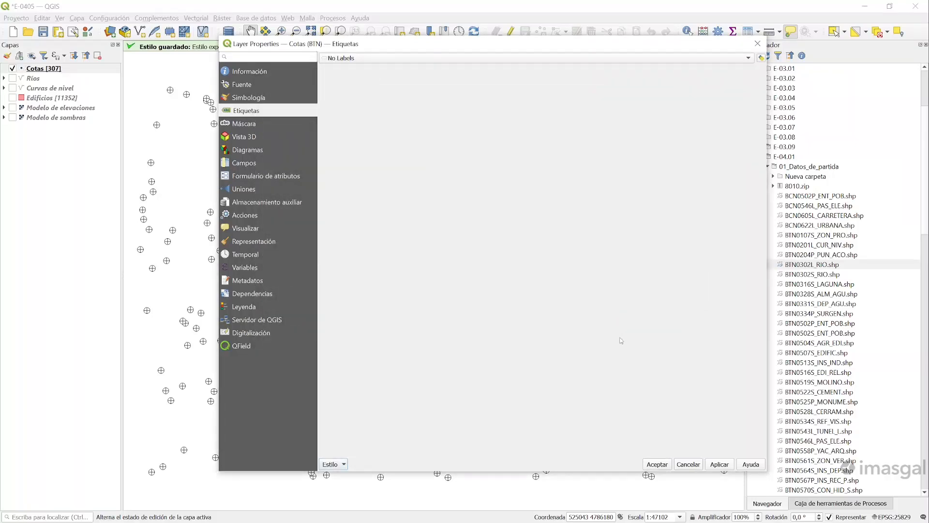
pyautogui.click(719, 464)
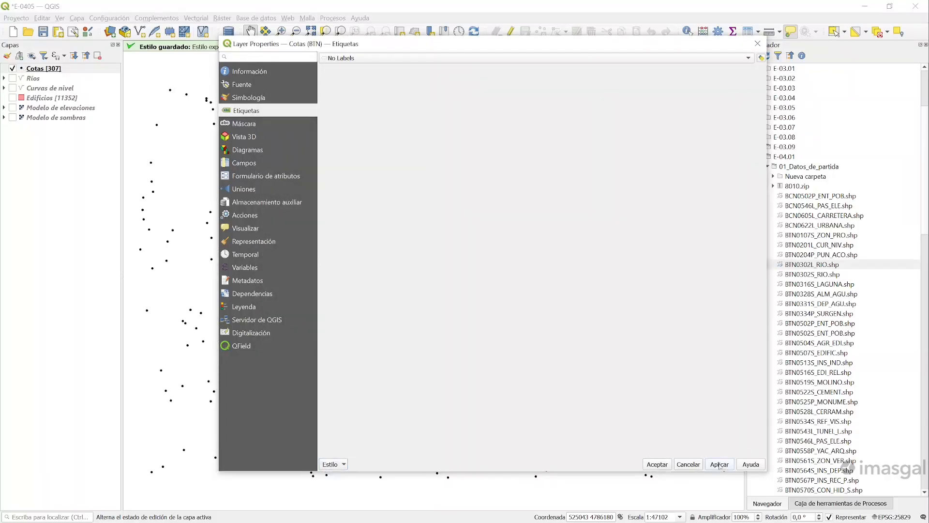
pyautogui.click(656, 464)
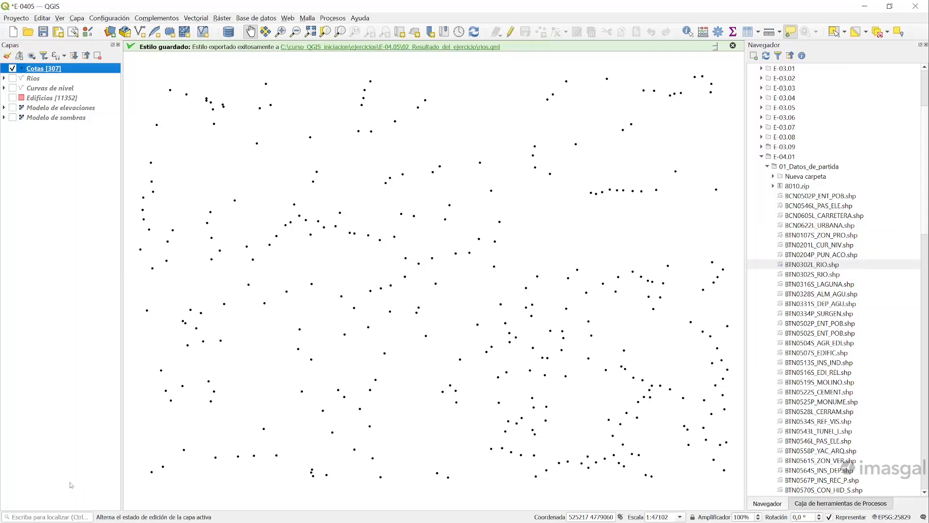
# Step: Add a new style named QML to the Ríos layer
pyautogui.click(35, 80)
pyautogui.rightClick(34, 80)
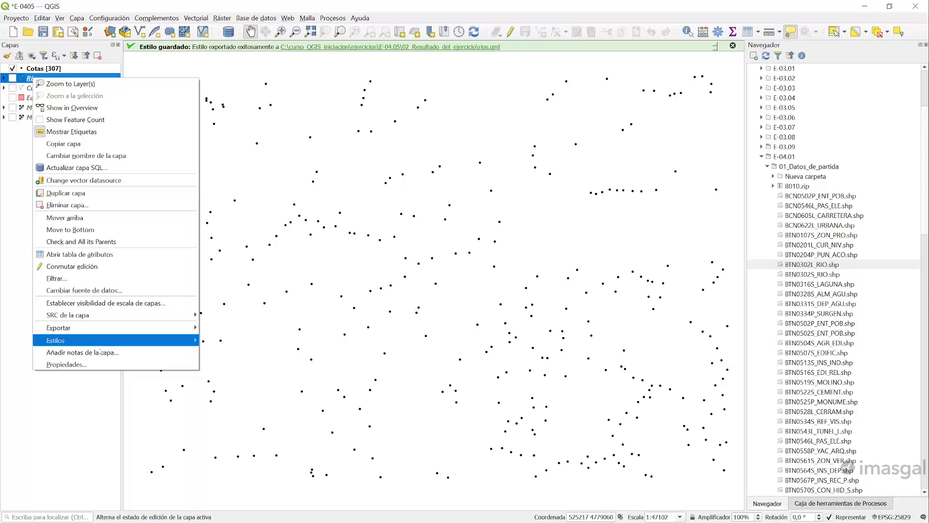
pyautogui.moveTo(97, 340)
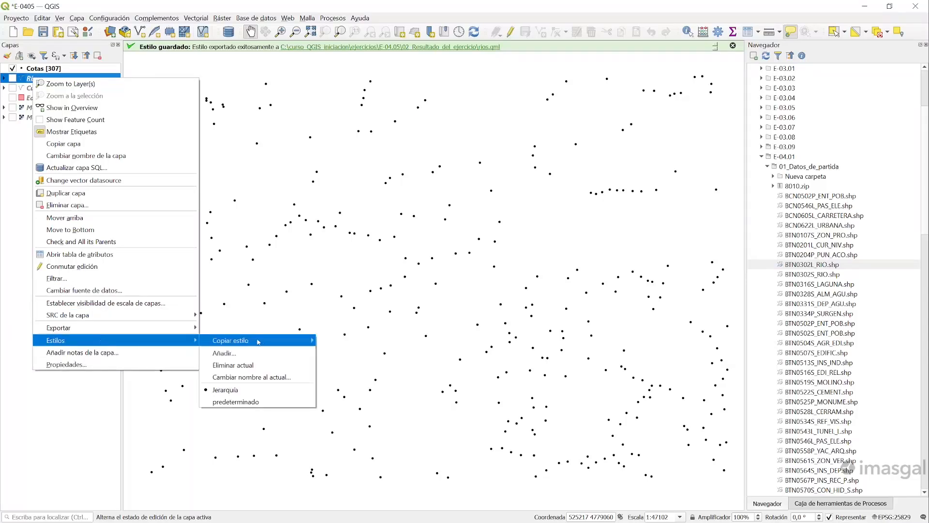
pyautogui.click(266, 351)
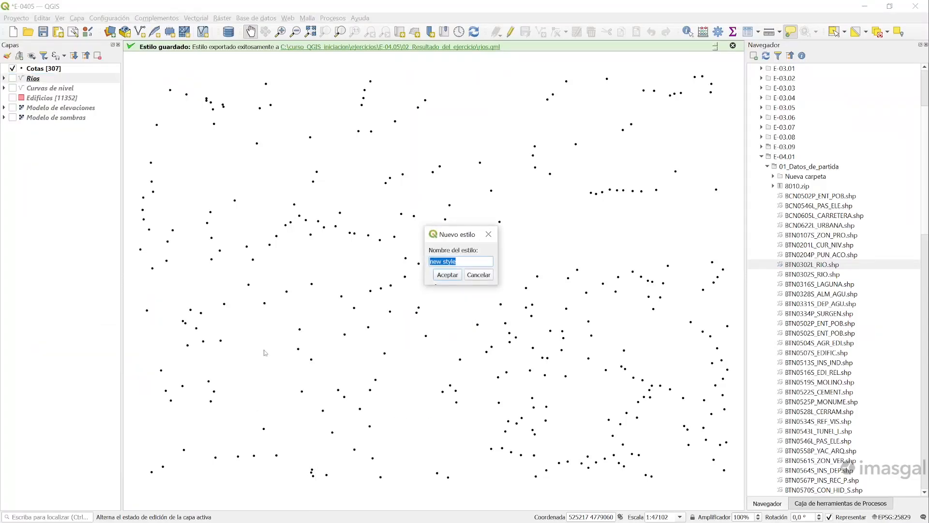
pyautogui.write('QMl')
pyautogui.click(447, 274)
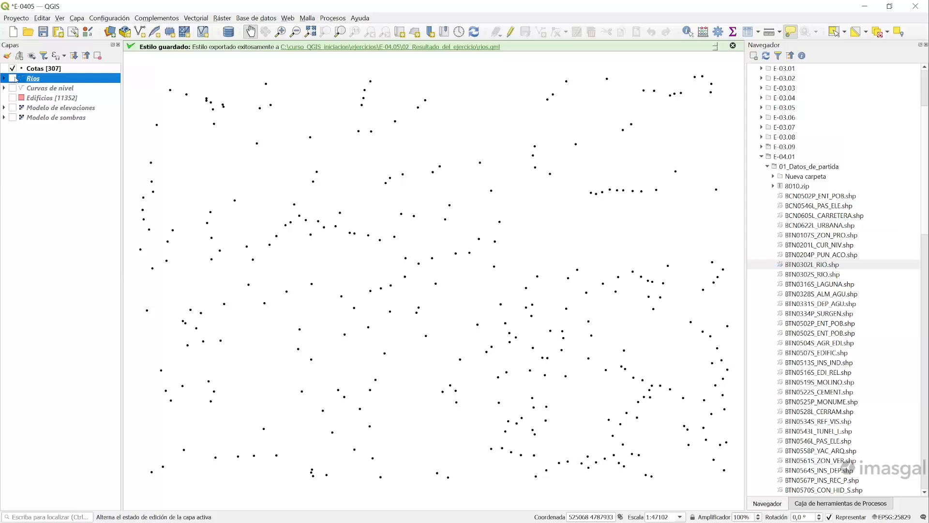
# Step: Turn on the Ríos layer and start loading a style from a file in its layer properties
pyautogui.click(13, 78)
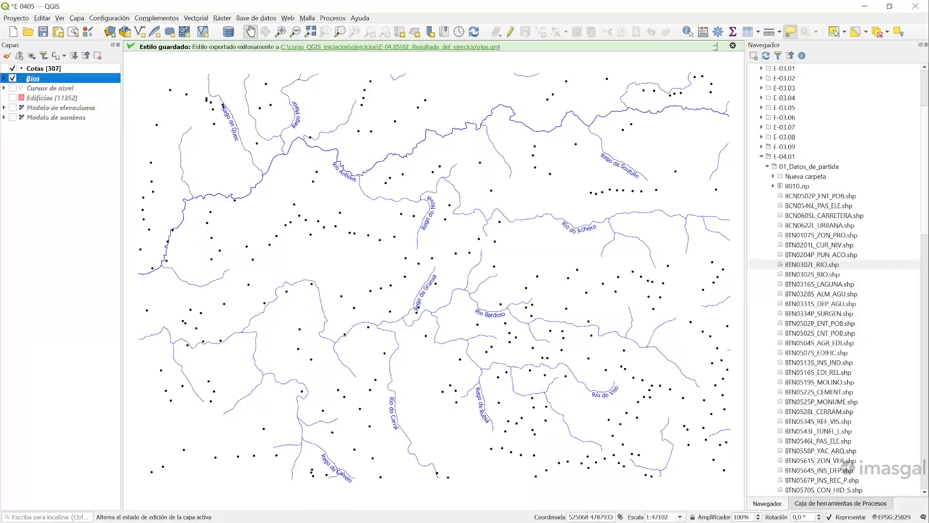
pyautogui.rightClick(28, 79)
pyautogui.click(81, 352)
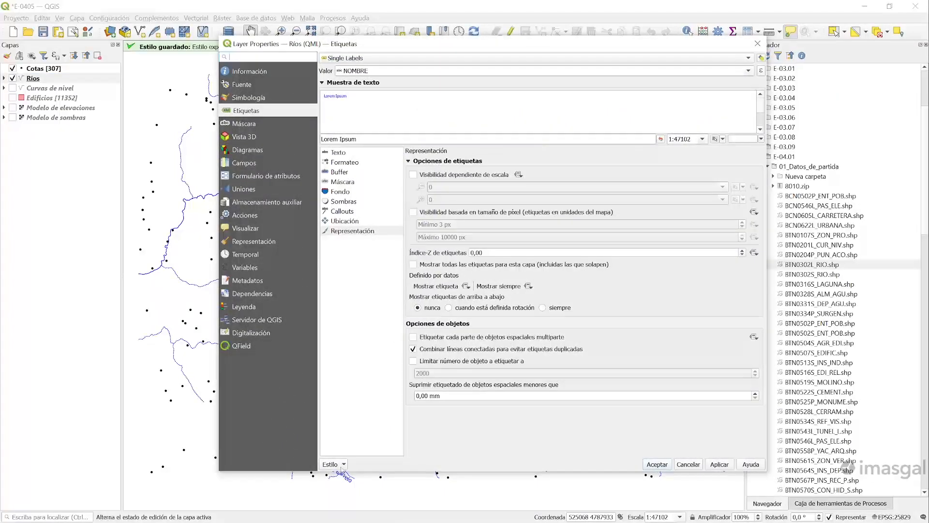
pyautogui.click(343, 465)
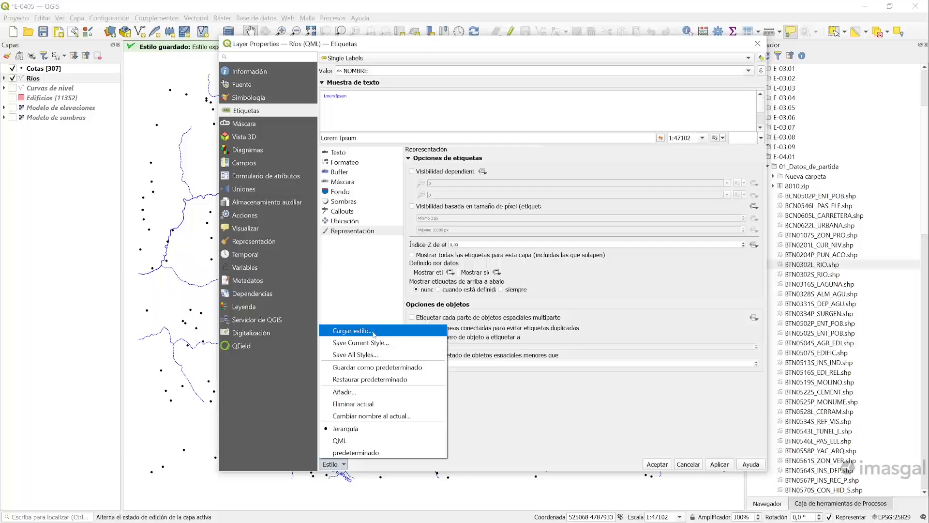
pyautogui.click(374, 333)
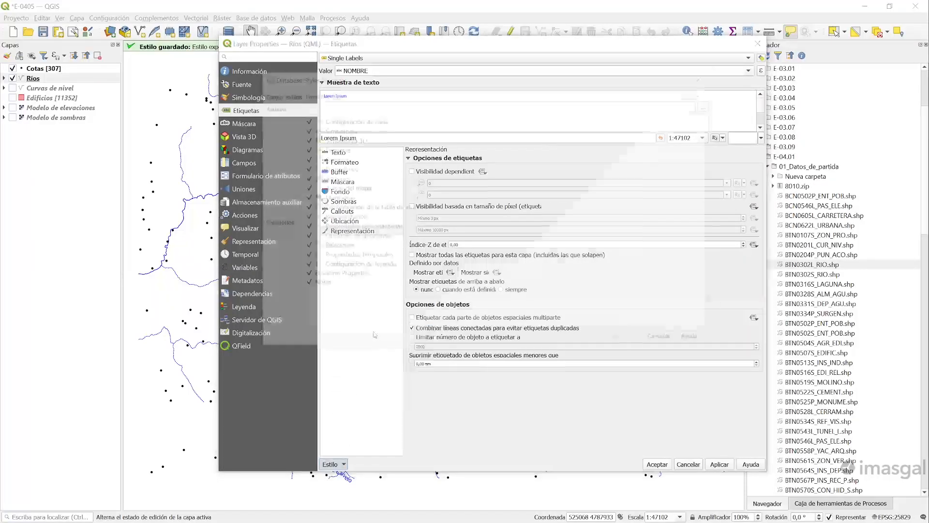
# Step: Choose BTN0302L_RIO from the QML folder in E-04.01's 01_Datos_de_partida as the style file for Ríos
pyautogui.click(705, 106)
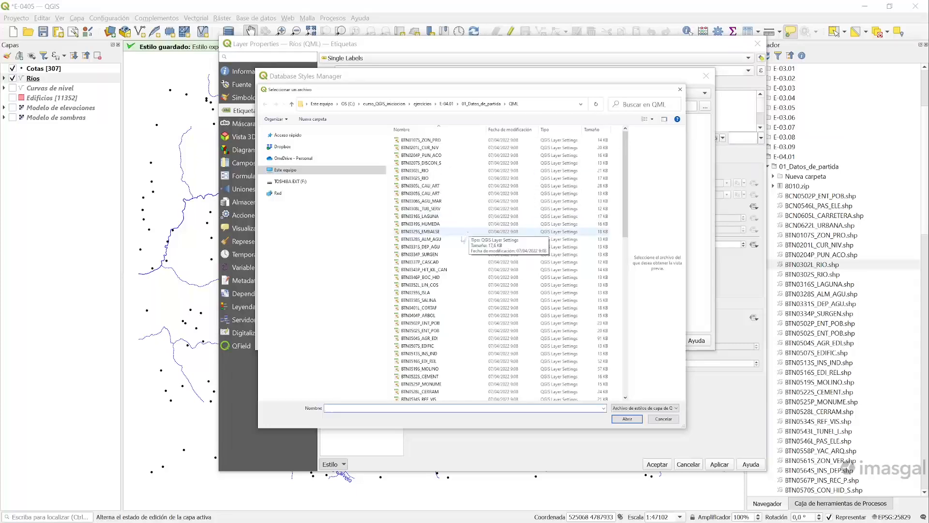
pyautogui.click(427, 171)
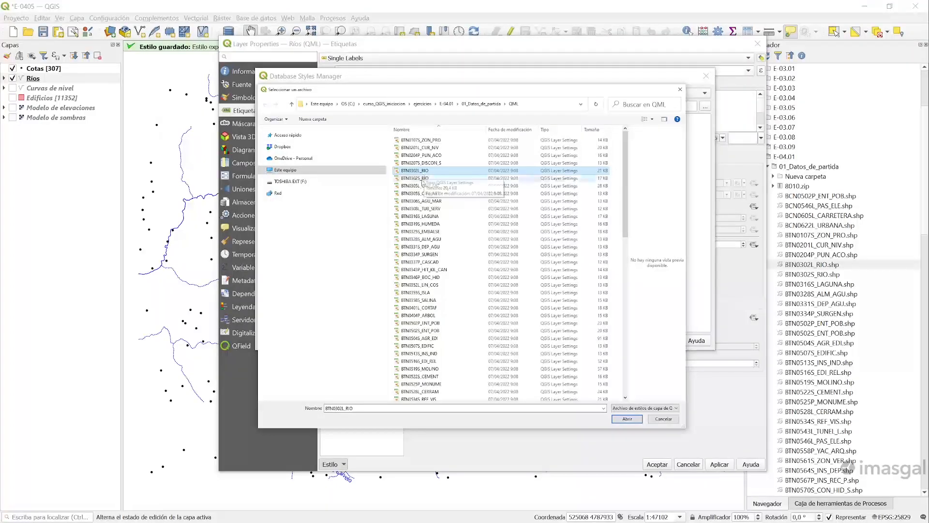
pyautogui.click(625, 419)
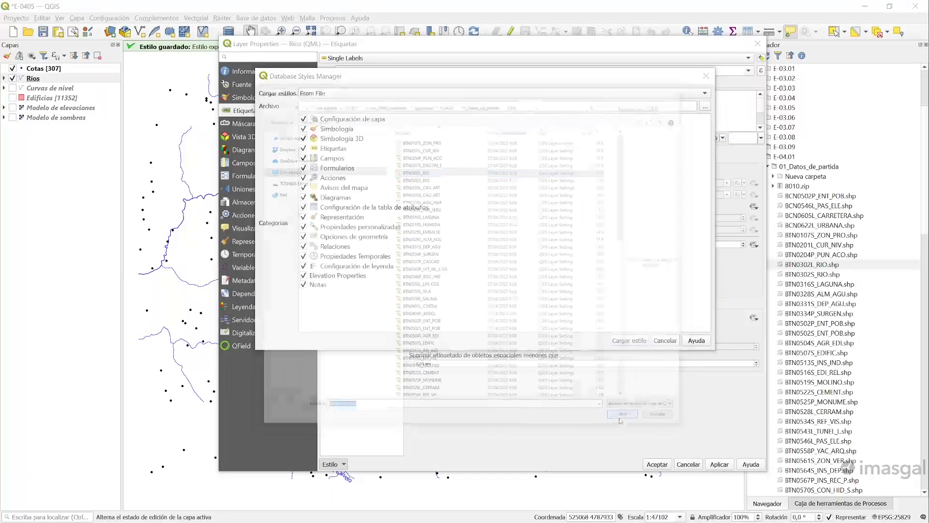
# Step: Load the chosen style with all categories into Ríos, review its symbology, apply it and close the layer properties
pyautogui.click(628, 342)
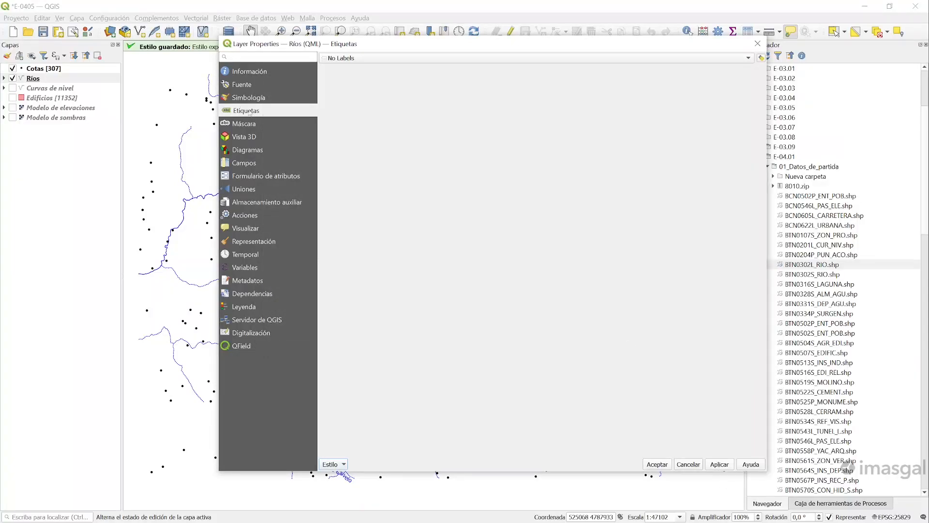
pyautogui.click(238, 98)
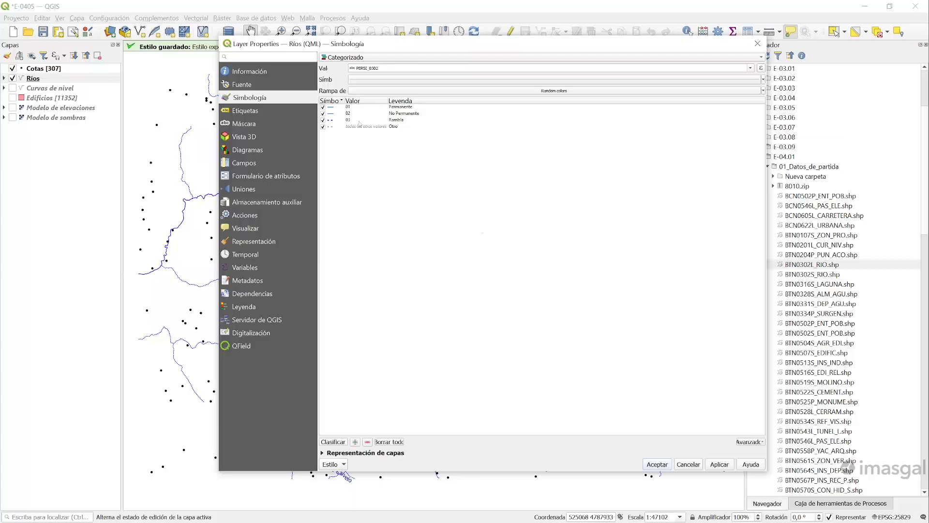
pyautogui.click(720, 464)
pyautogui.click(657, 464)
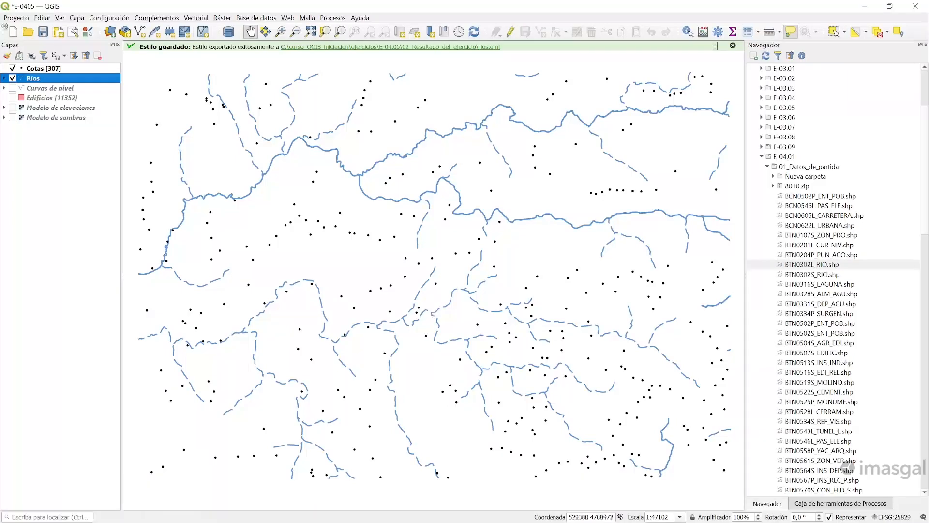
# Step: Turn on the Edificios layer and add a new style named QML to it
pyautogui.click(33, 97)
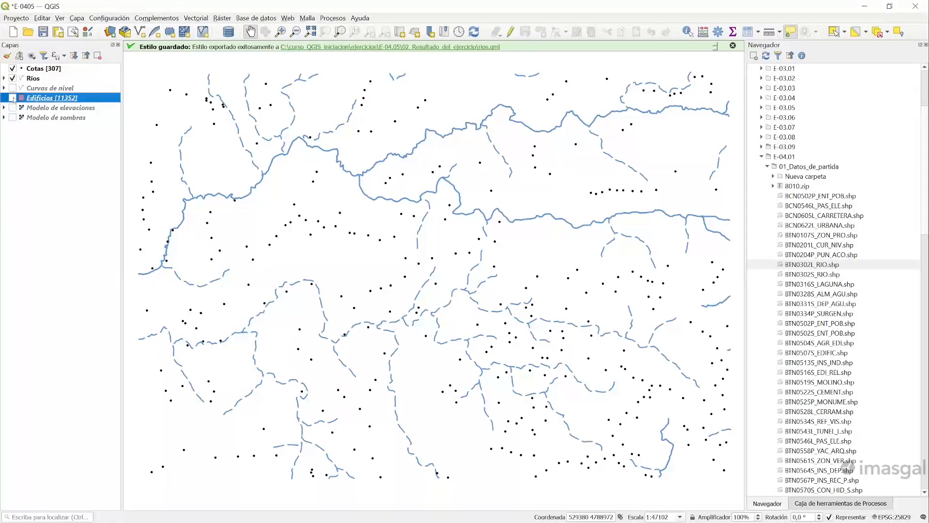
pyautogui.click(13, 97)
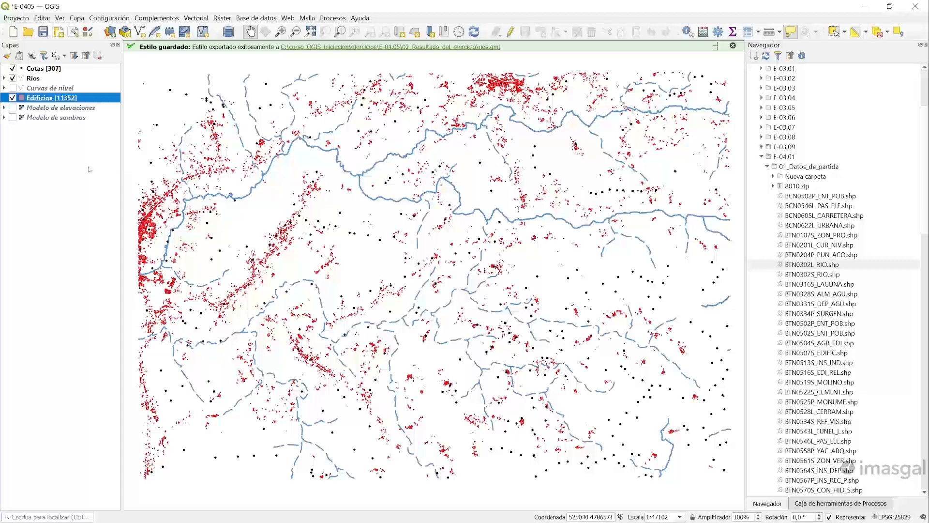
pyautogui.rightClick(66, 99)
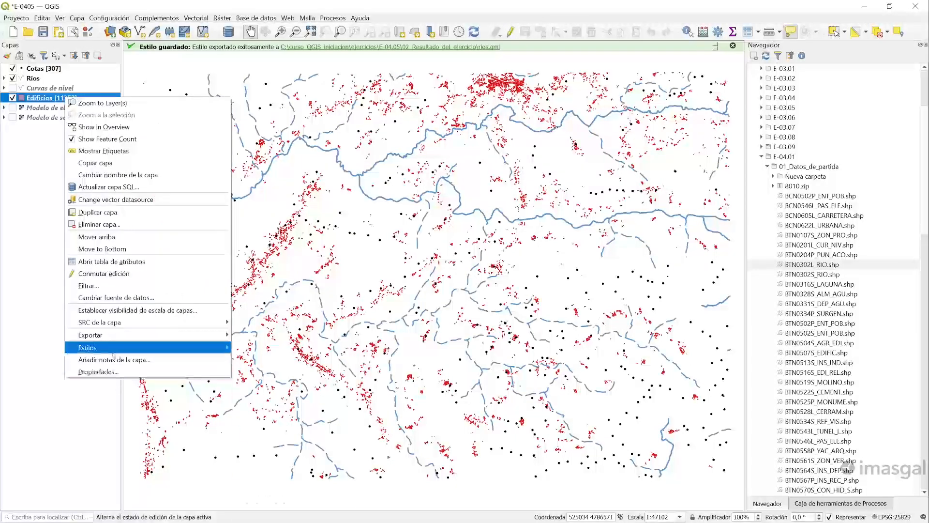
pyautogui.moveTo(116, 348)
pyautogui.click(271, 274)
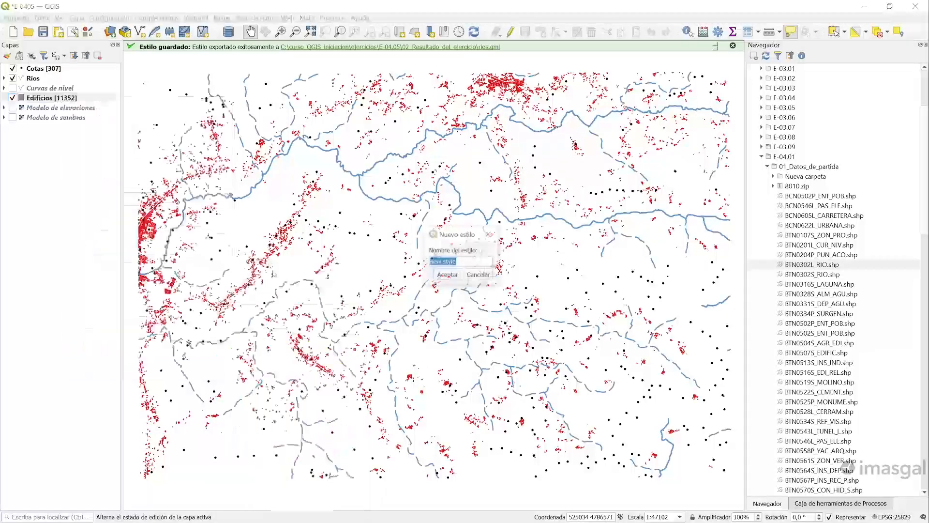
pyautogui.write('QML')
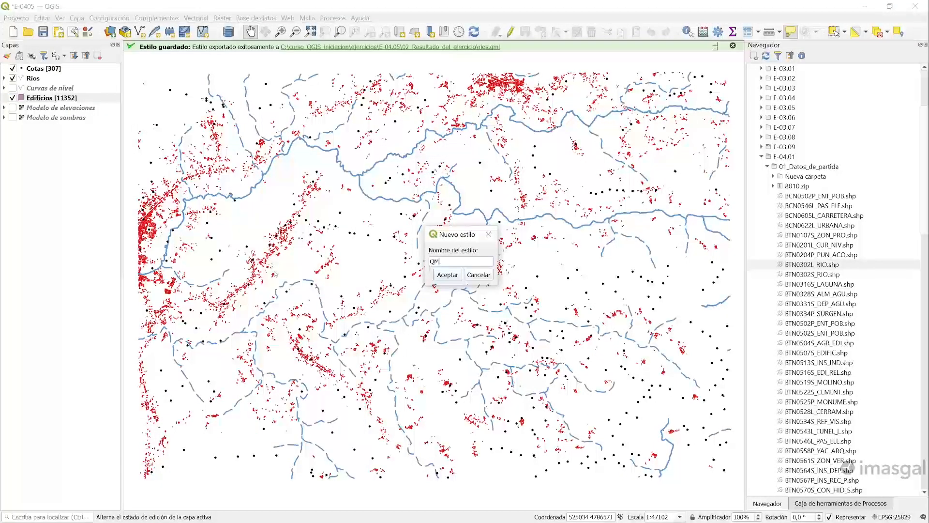
pyautogui.click(443, 274)
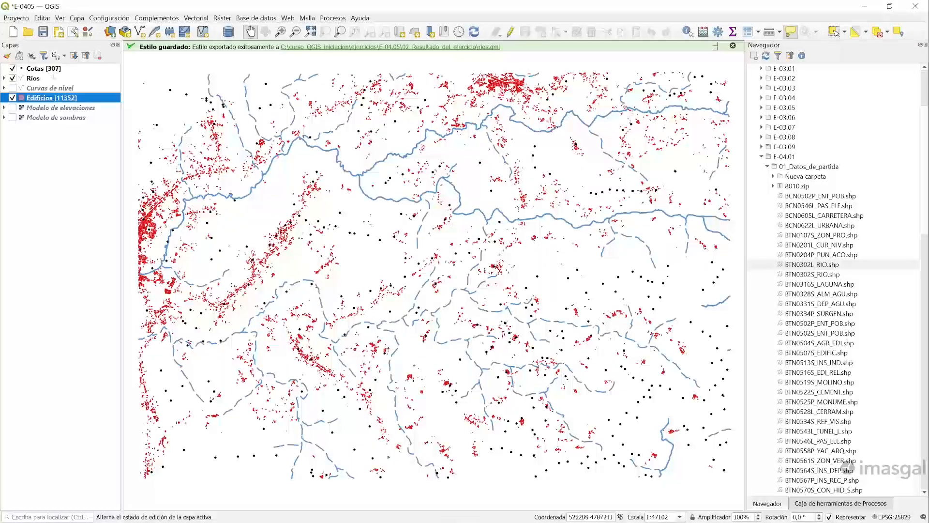
# Step: Open the properties of the Edificios layer with its QML style current and start loading a style from a file
pyautogui.rightClick(64, 100)
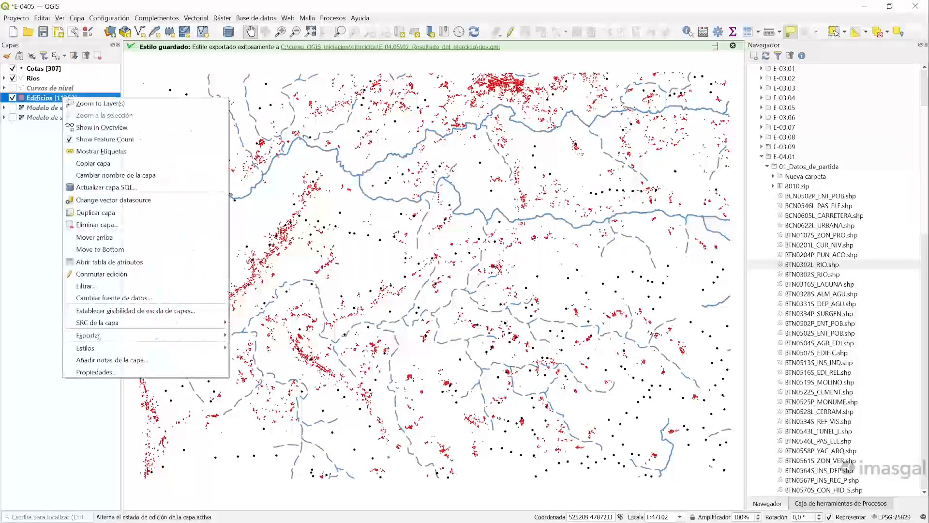
pyautogui.click(98, 371)
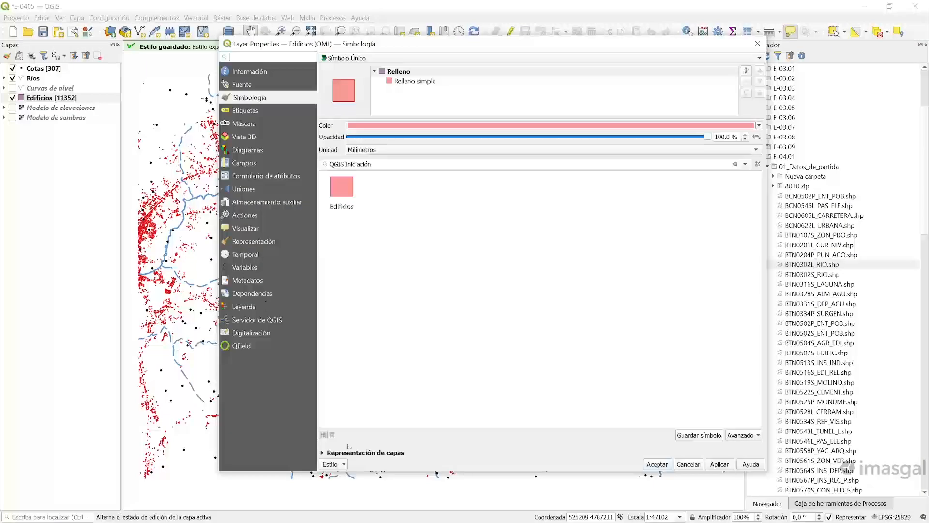
pyautogui.click(344, 465)
pyautogui.click(394, 372)
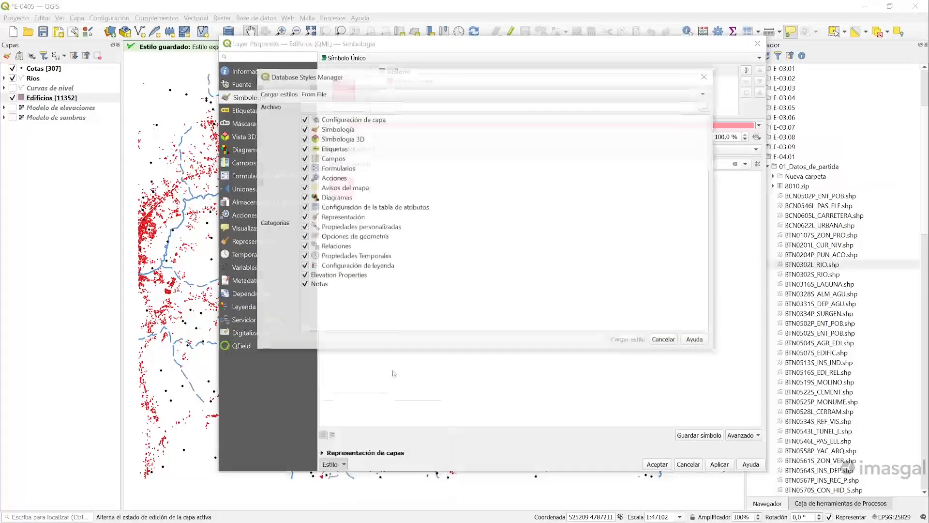
# Step: Find and choose BTN0507S_EDIFIC in the QML folder as the style file for Edificios
pyautogui.click(705, 106)
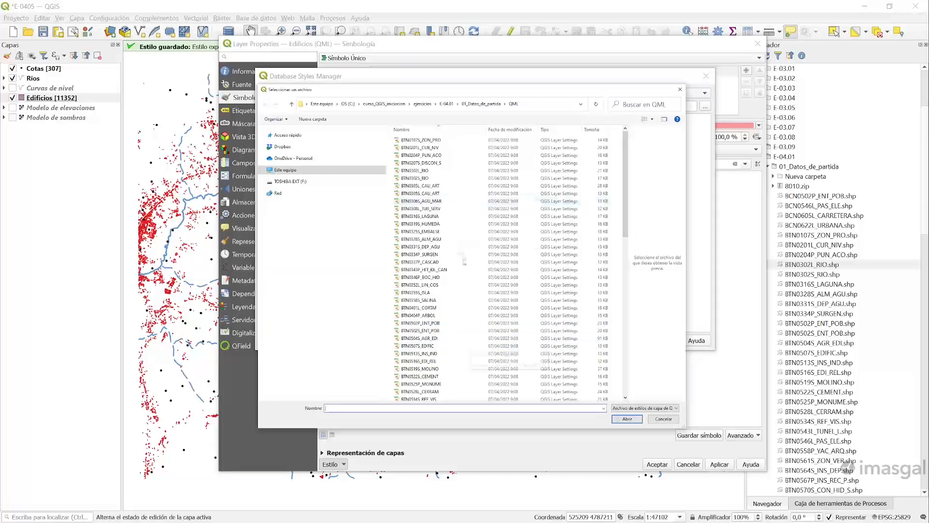
pyautogui.scroll(-3, 468, 339)
pyautogui.scroll(-5, 469, 310)
pyautogui.scroll(-4, 469, 309)
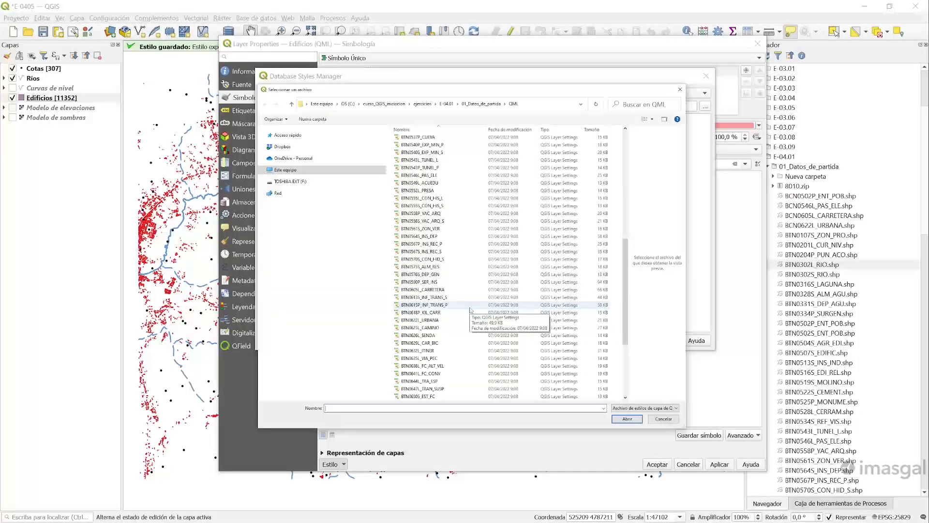
pyautogui.scroll(-5, 471, 310)
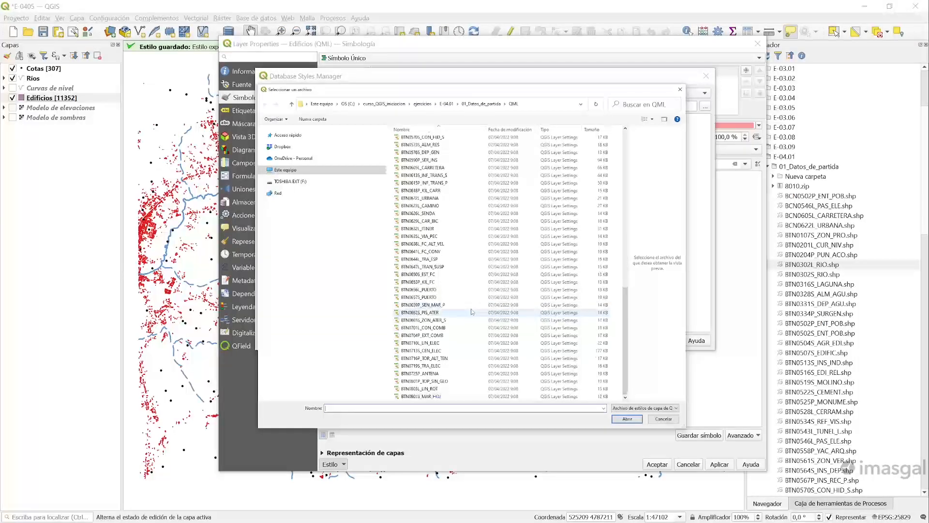
pyautogui.scroll(1, 473, 312)
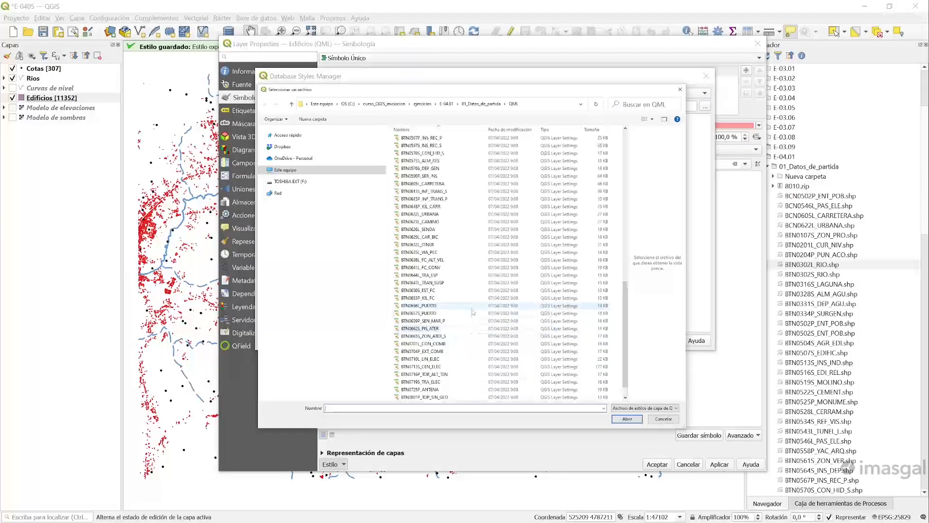
pyautogui.scroll(2, 472, 312)
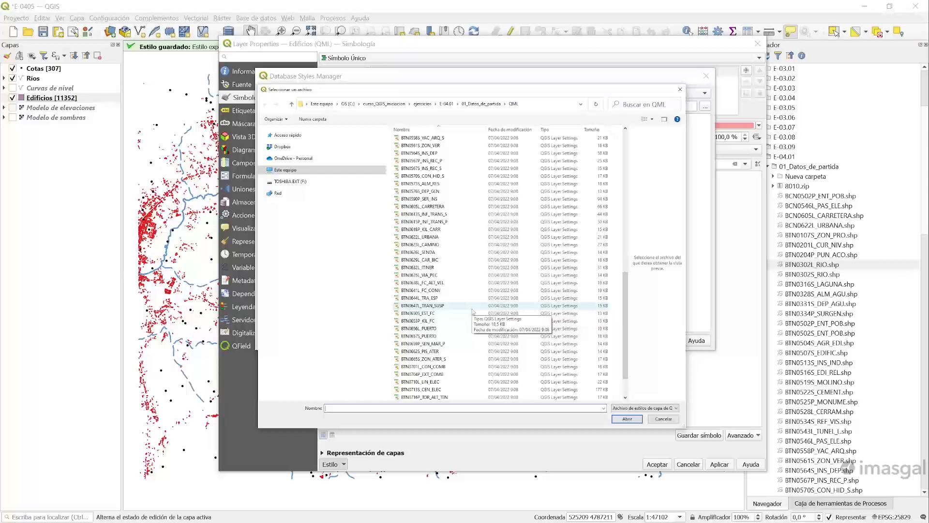
pyautogui.scroll(8, 473, 313)
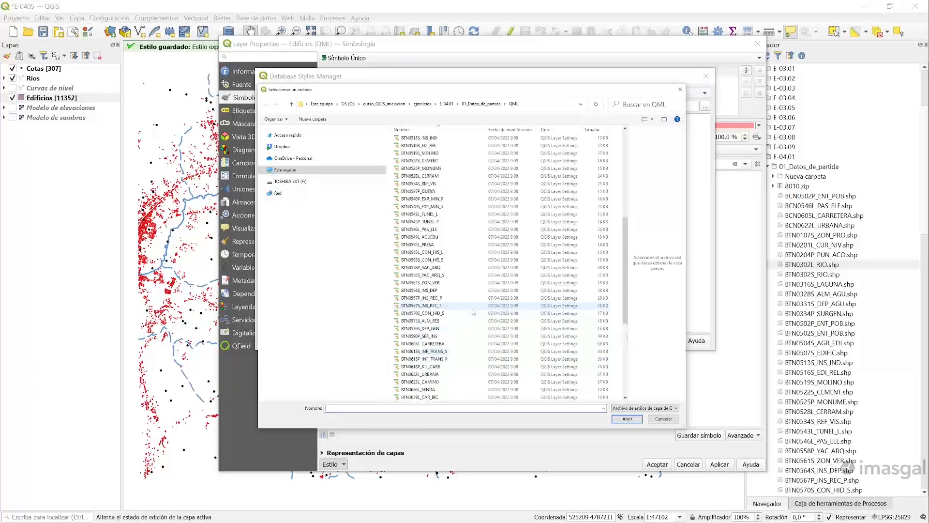
pyautogui.click(411, 199)
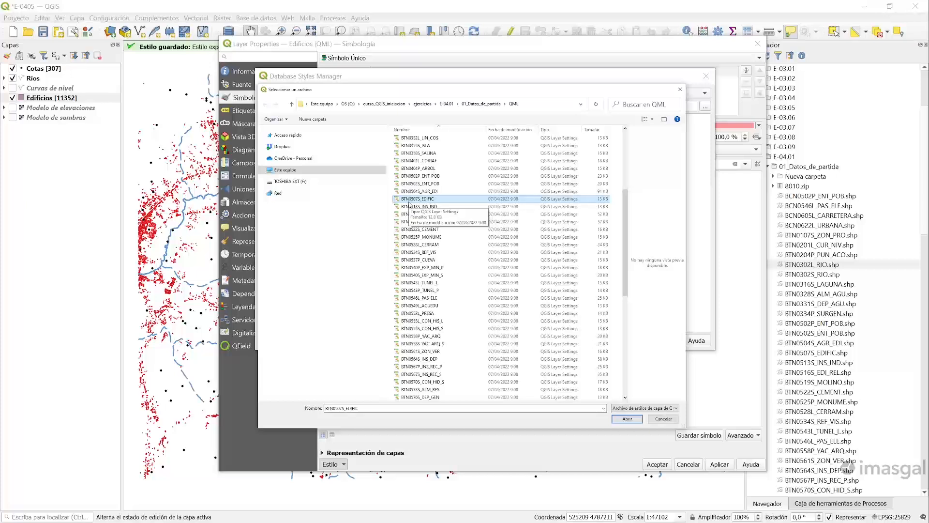
pyautogui.click(627, 419)
# Step: Load the chosen style with all categories into Edificios, apply it and close the layer properties
pyautogui.click(629, 340)
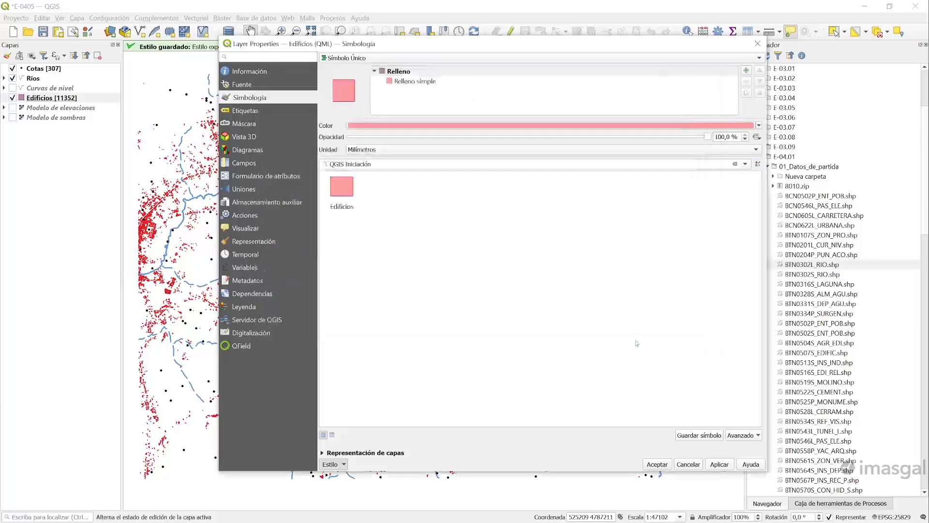
pyautogui.click(723, 467)
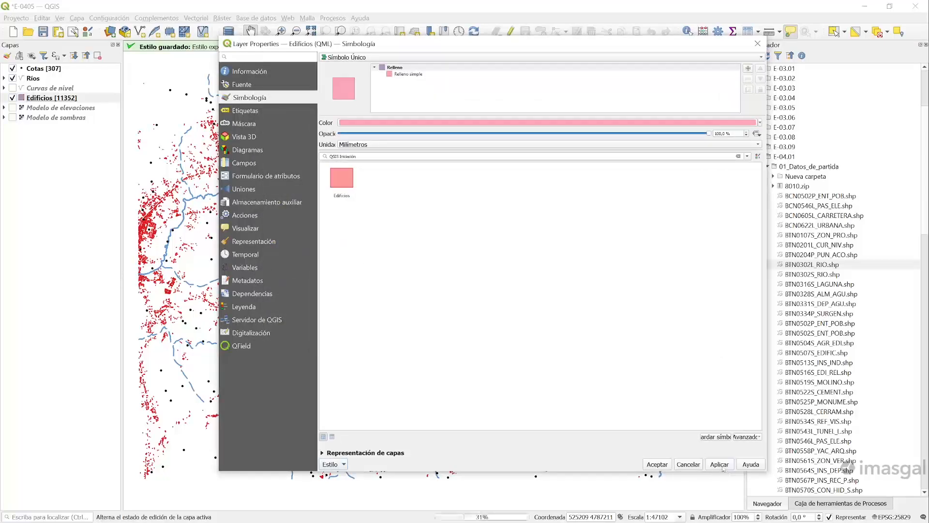
pyautogui.click(658, 468)
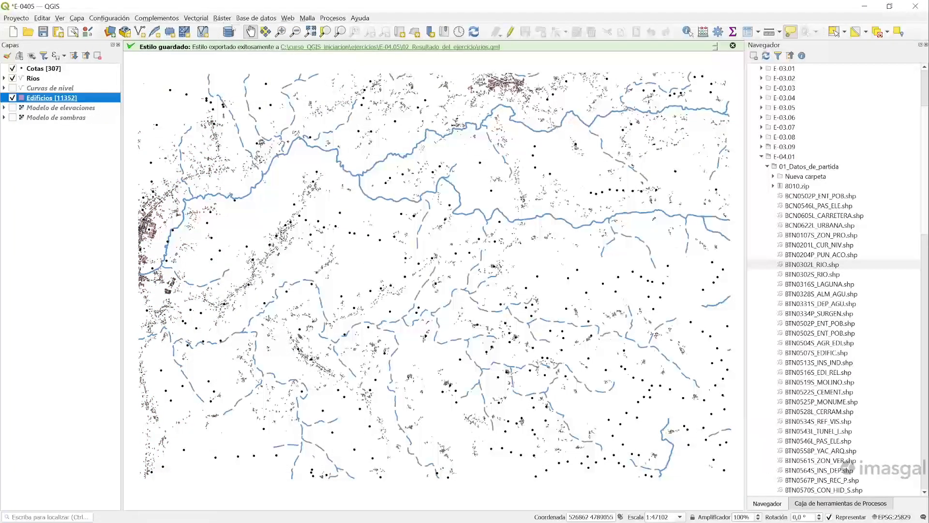
# Step: Zoom in on the buildings and river in the west of the map to inspect the loaded symbology
pyautogui.click(280, 31)
pyautogui.moveTo(217, 156); pyautogui.dragTo(146, 232)
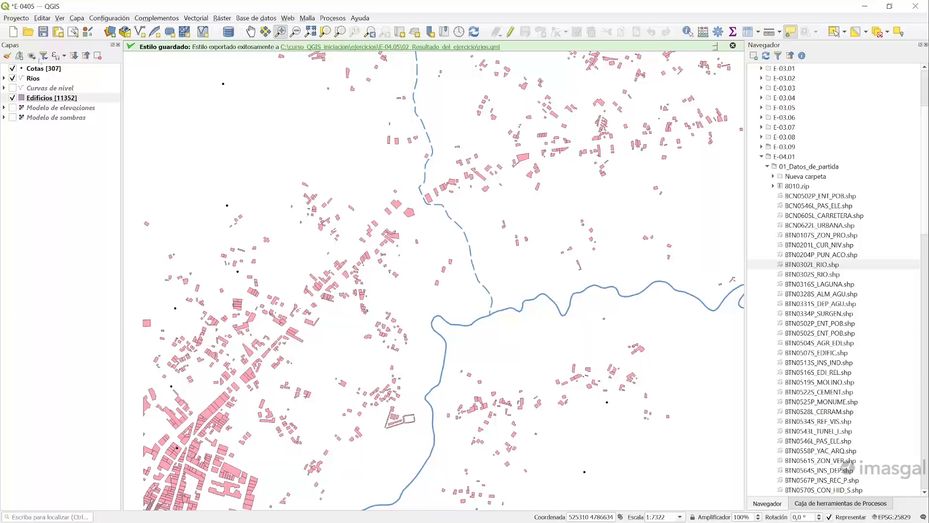
pyautogui.click(22, 16)
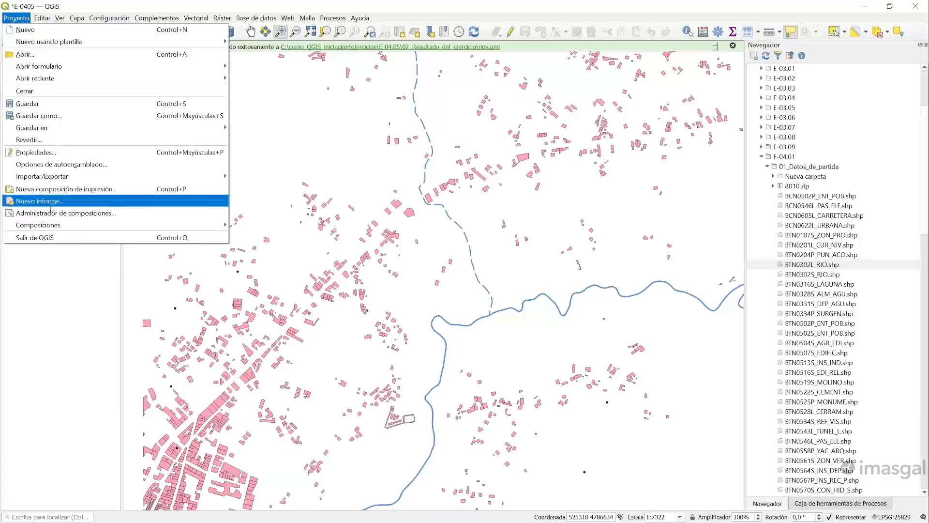
pyautogui.click(105, 3)
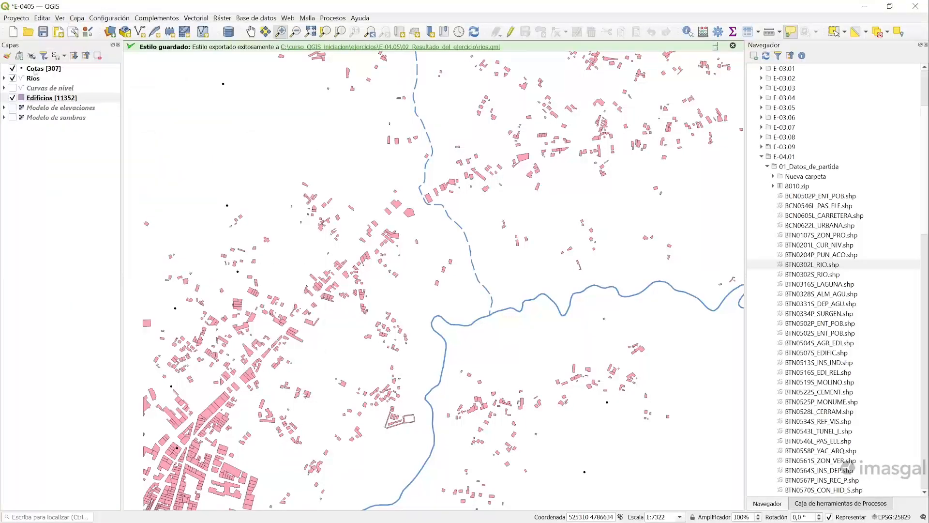
pyautogui.rightClick(48, 99)
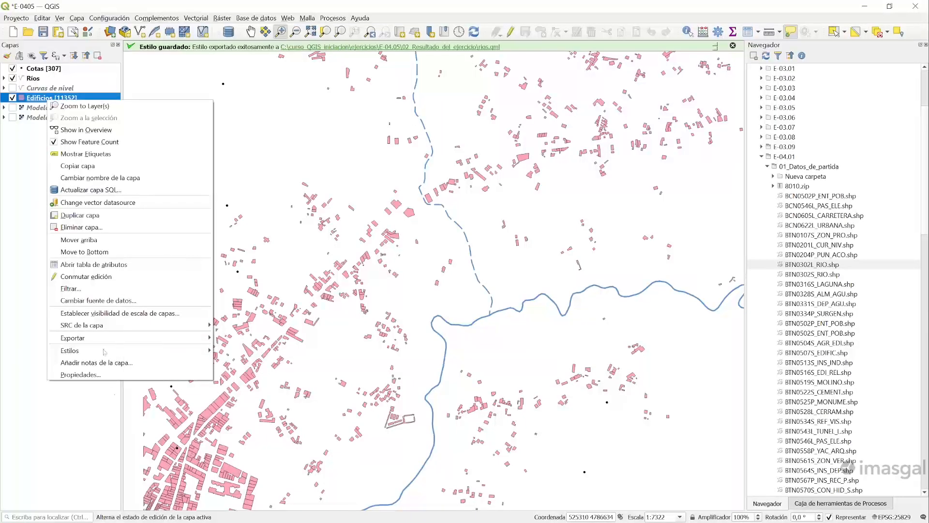
pyautogui.moveTo(77, 338)
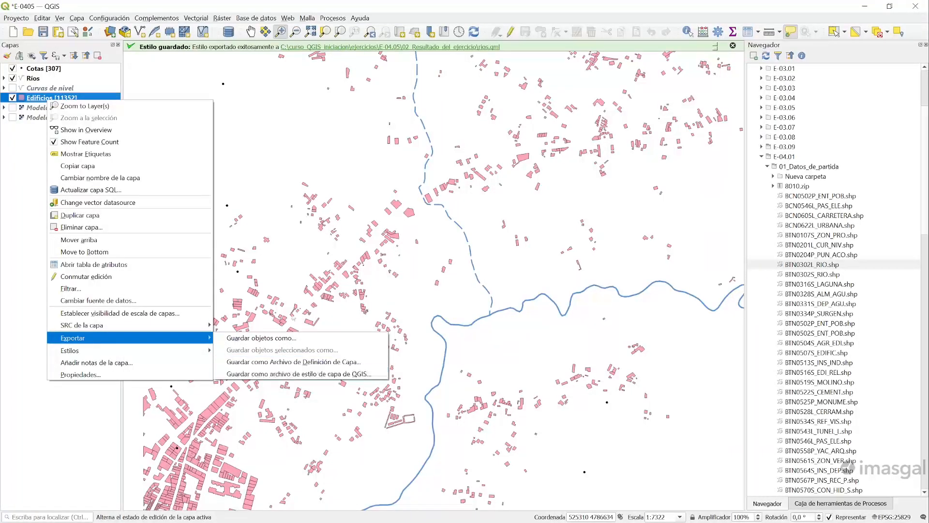
pyautogui.click(266, 10)
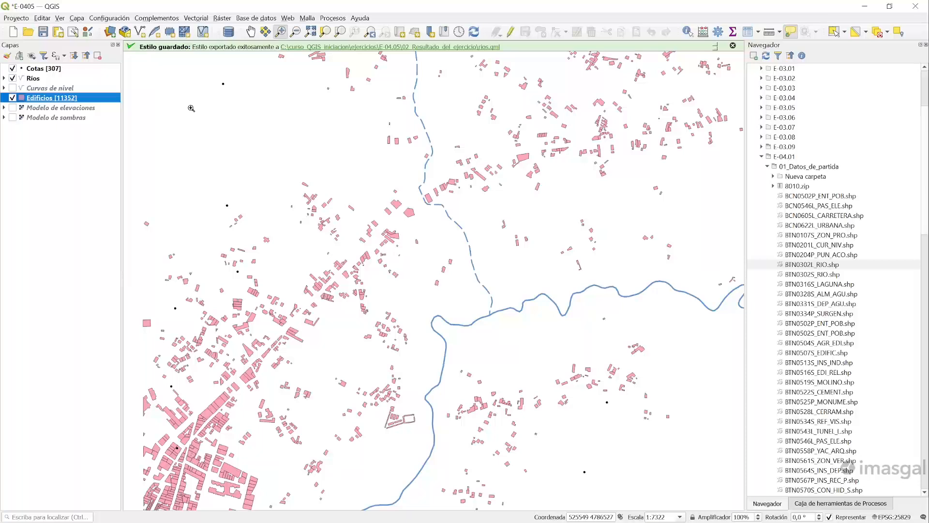
# Step: Show the full extent of the Edificios layer and view its symbology in the layer properties, closing them without changes
pyautogui.rightClick(56, 99)
pyautogui.click(74, 108)
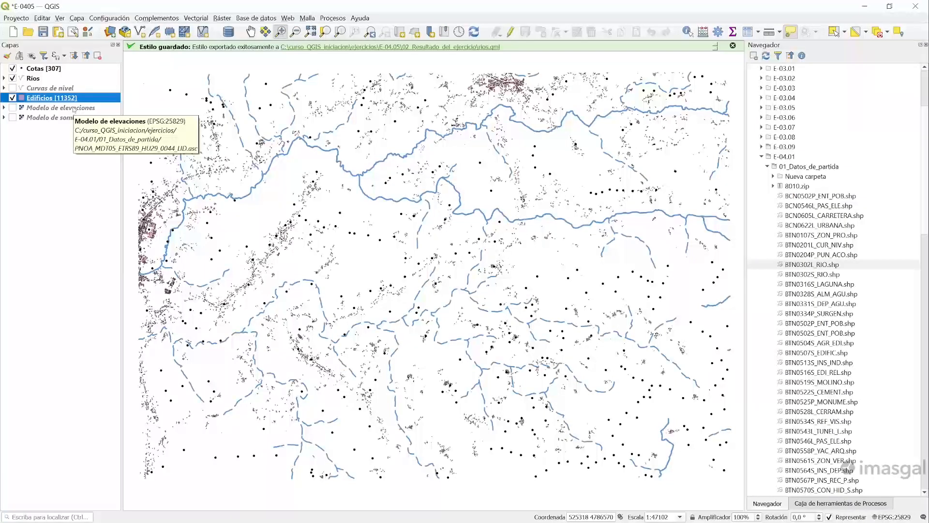
pyautogui.rightClick(57, 104)
pyautogui.rightClick(47, 97)
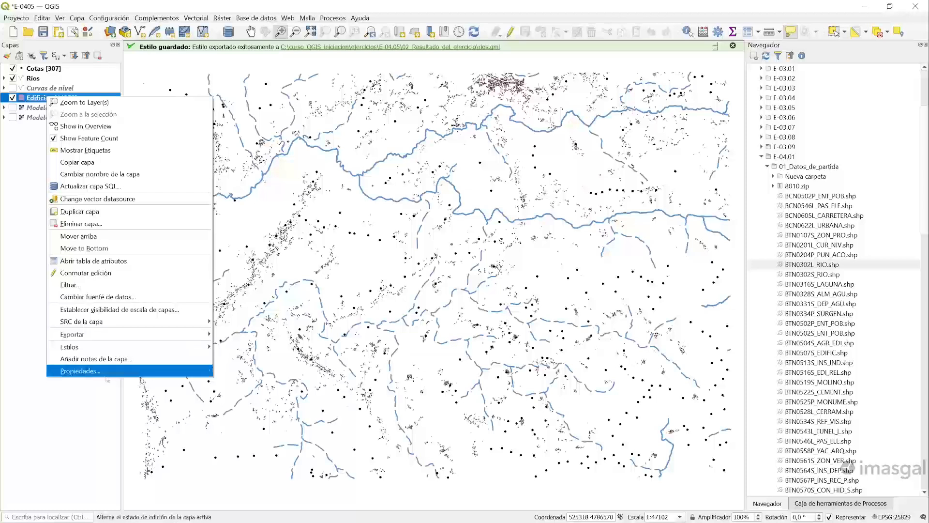
pyautogui.click(106, 370)
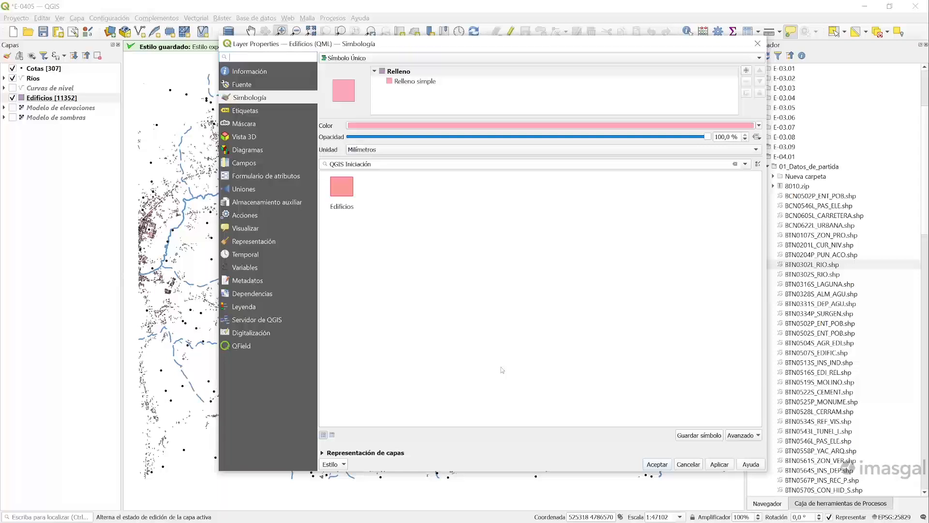
pyautogui.click(757, 44)
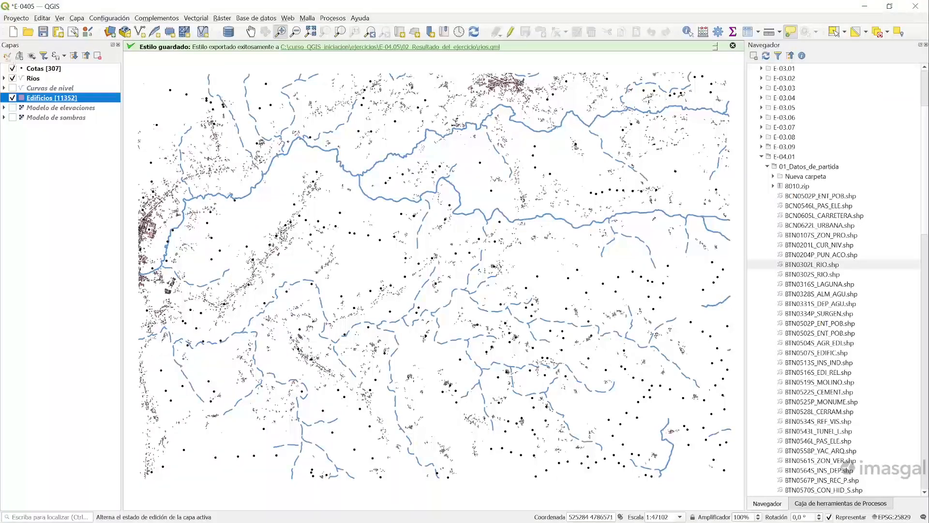
# Step: Open the layer styling panel, widen it over the map area and switch it to the Cotas layer
pyautogui.click(7, 56)
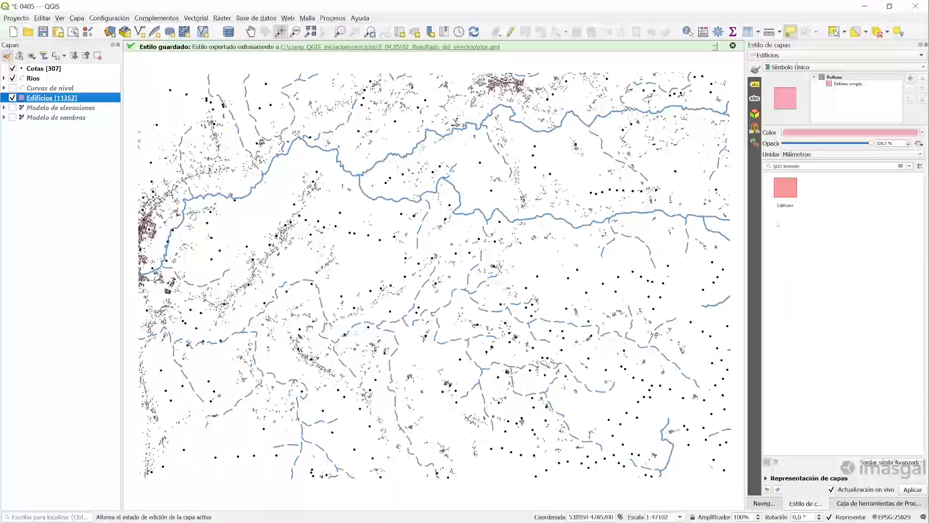
pyautogui.moveTo(743, 202); pyautogui.dragTo(620, 220)
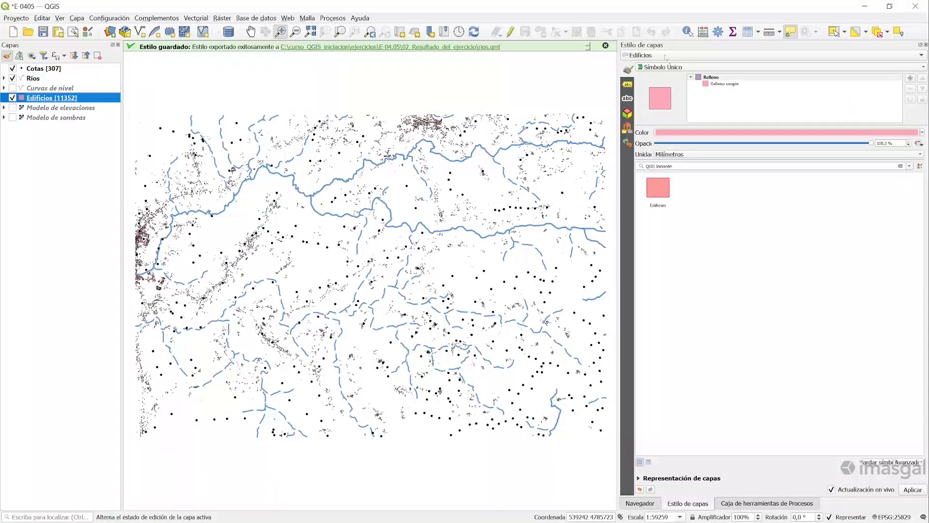
pyautogui.click(697, 55)
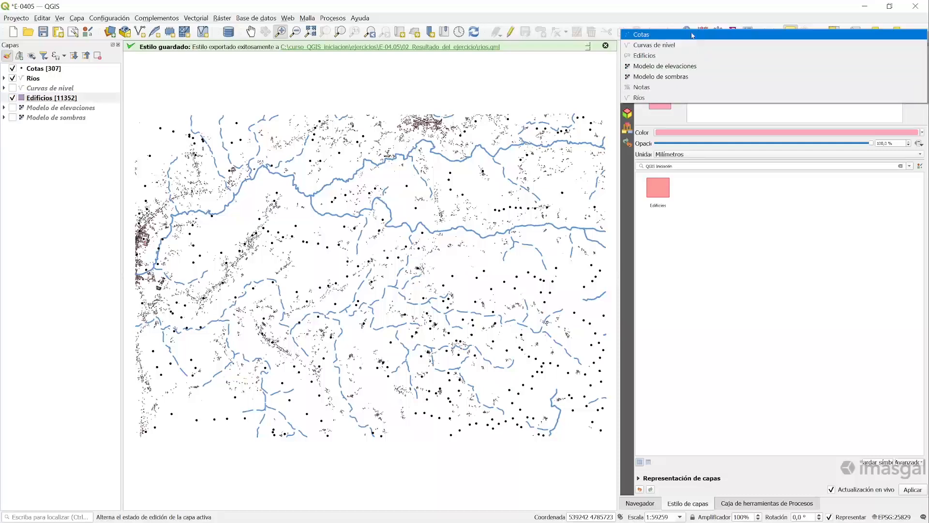
pyautogui.click(691, 35)
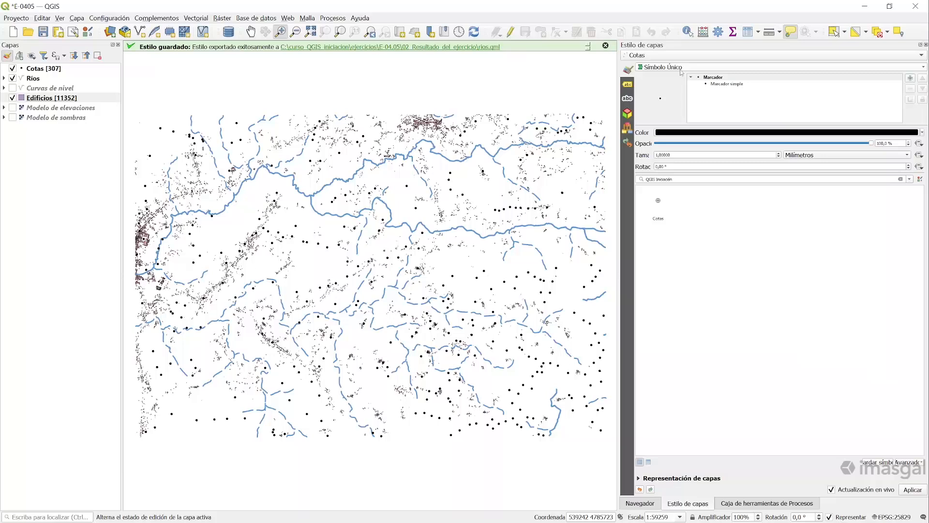
# Step: Look through the label settings and saved styles of the Cotas layer and return to its symbology
pyautogui.click(628, 84)
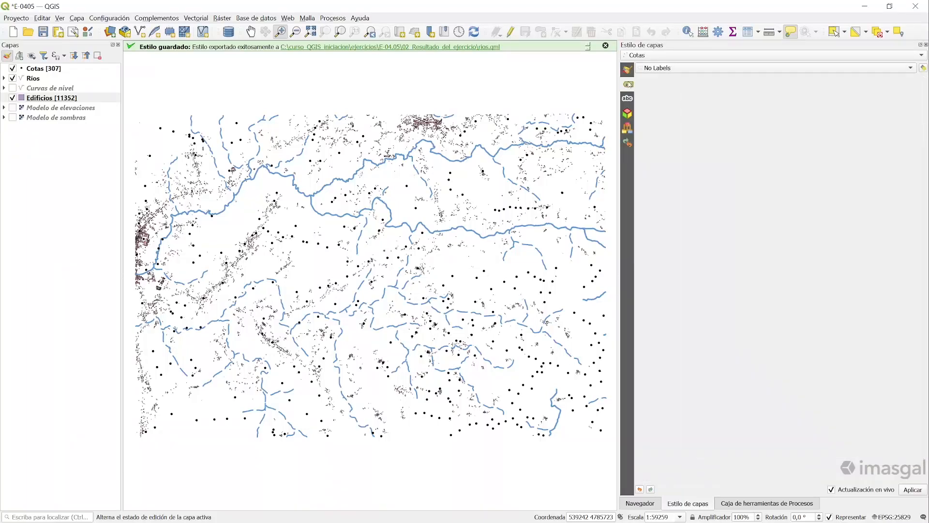
pyautogui.click(628, 127)
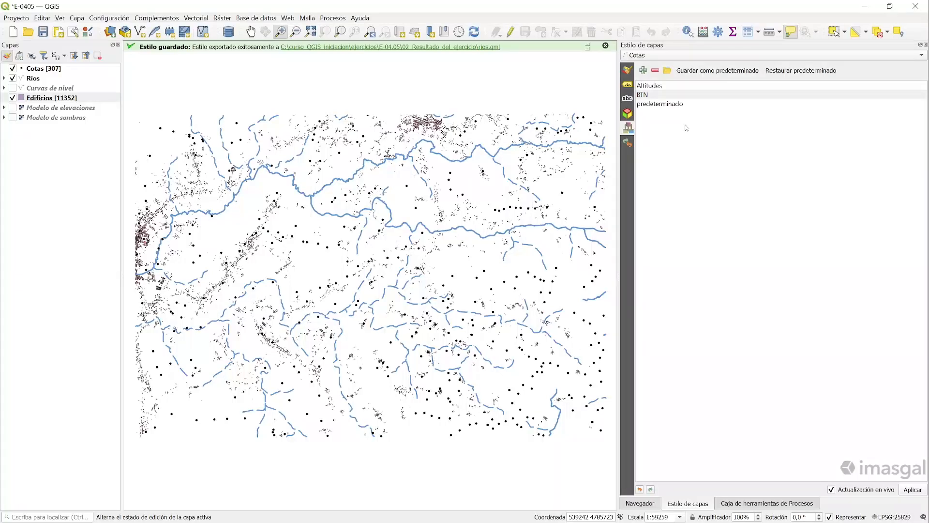
pyautogui.click(625, 71)
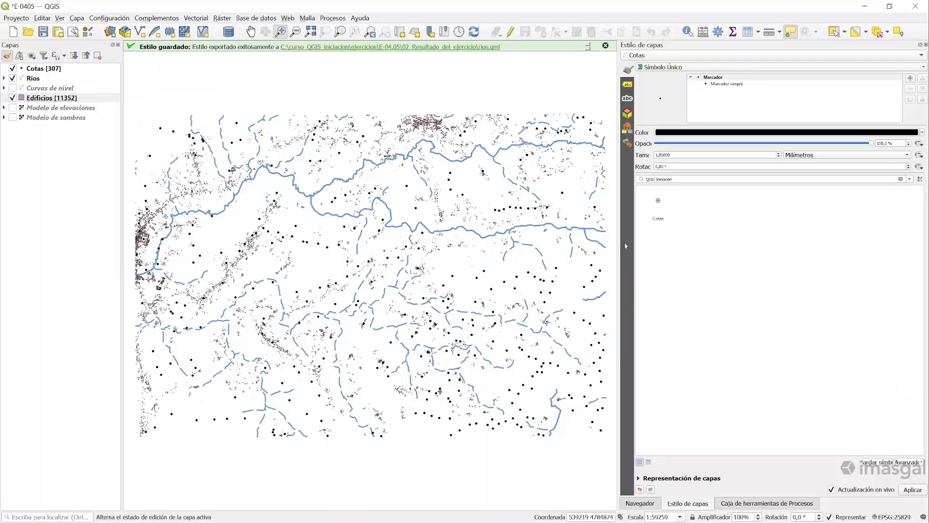
pyautogui.moveTo(618, 246); pyautogui.dragTo(625, 249)
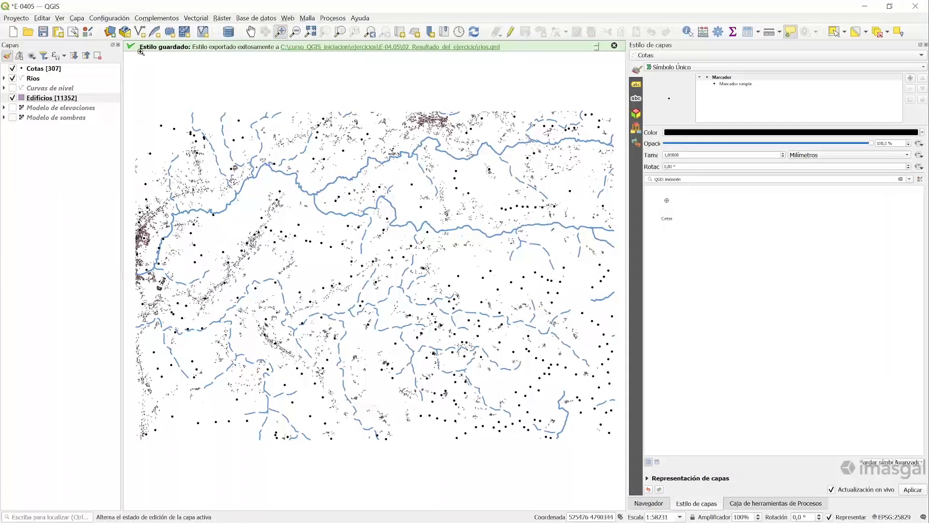
# Step: Switch the styling to the Edificios layer and set its fill colour to the blue among the recent colours
pyautogui.moveTo(368, 100); pyautogui.dragTo(460, 154)
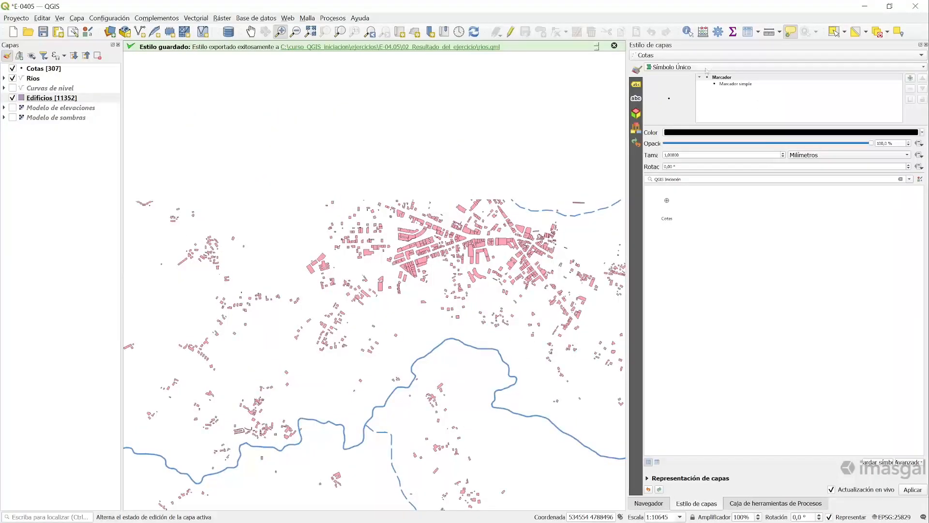
pyautogui.moveTo(379, 185); pyautogui.dragTo(649, 313)
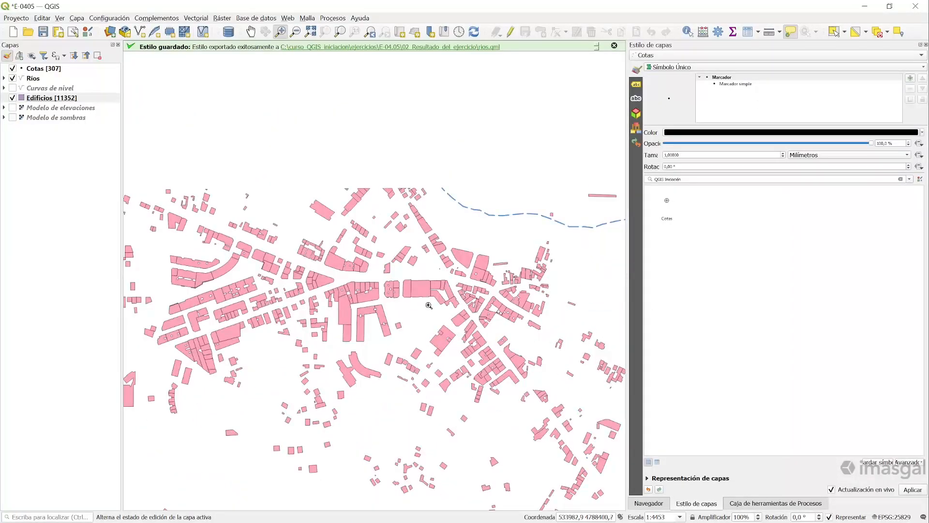
pyautogui.click(660, 69)
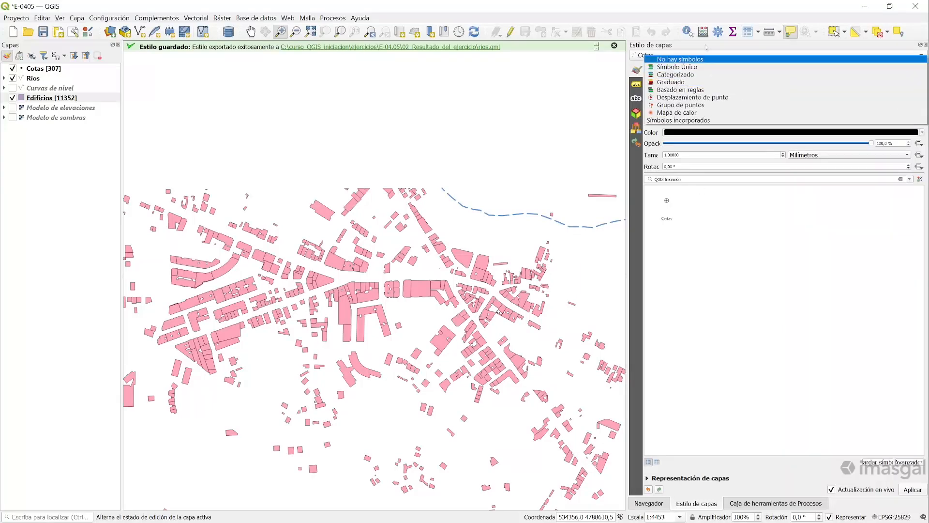
pyautogui.click(640, 56)
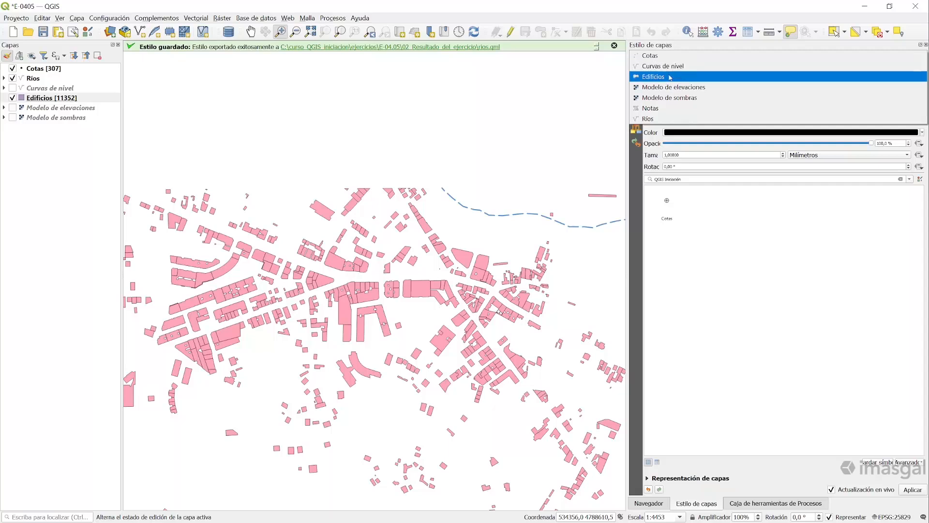
pyautogui.click(650, 76)
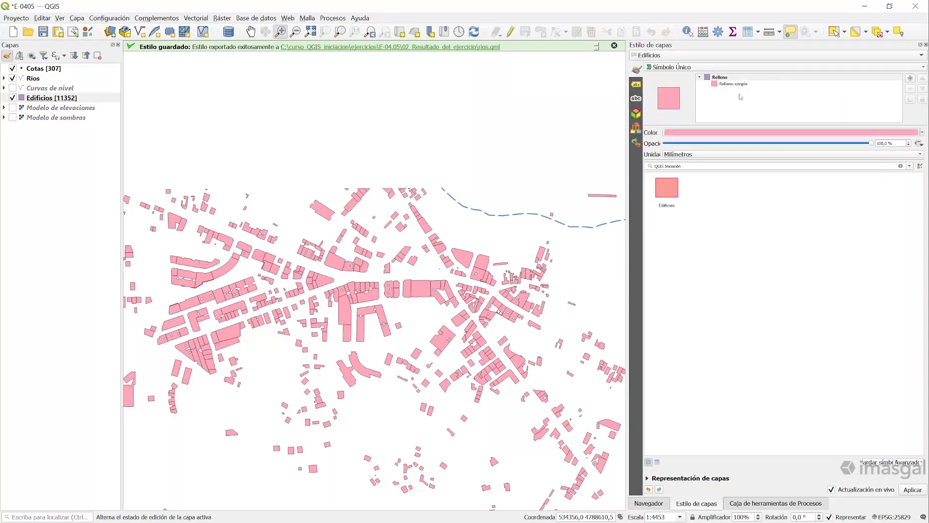
pyautogui.click(922, 133)
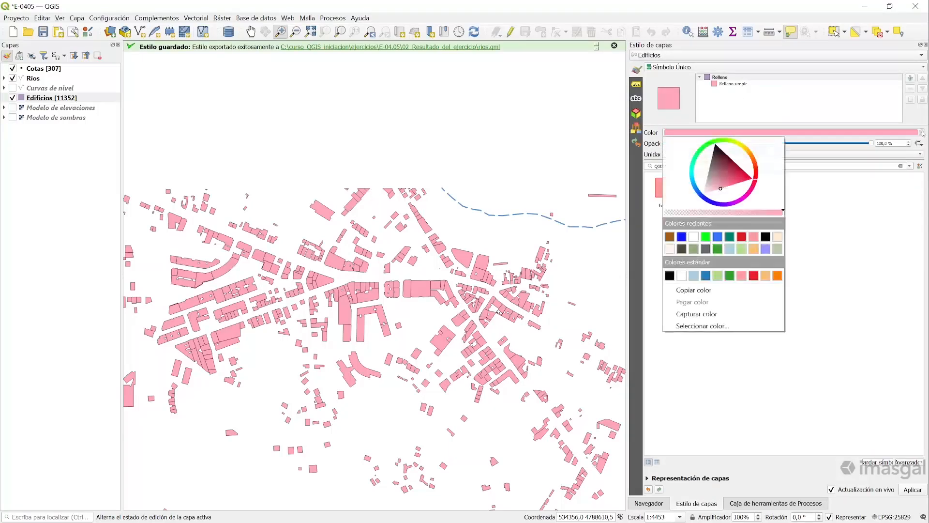
pyautogui.click(718, 237)
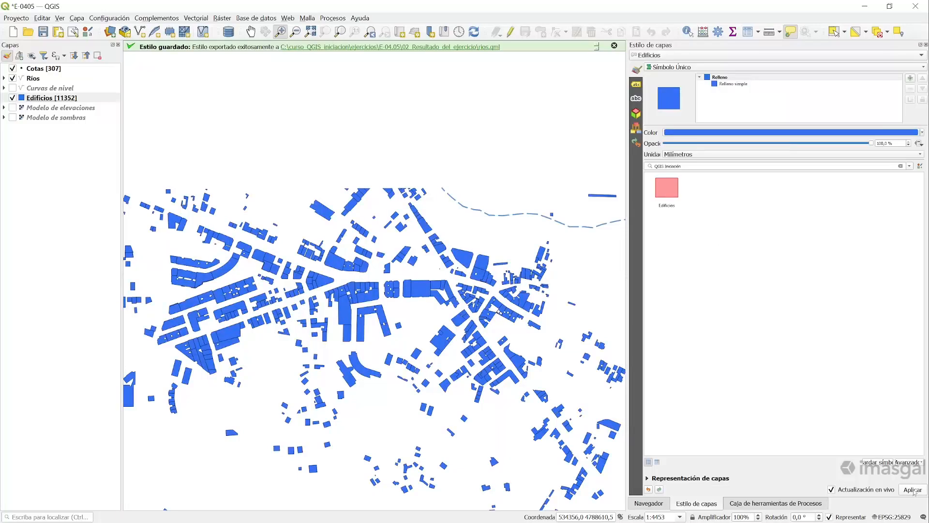